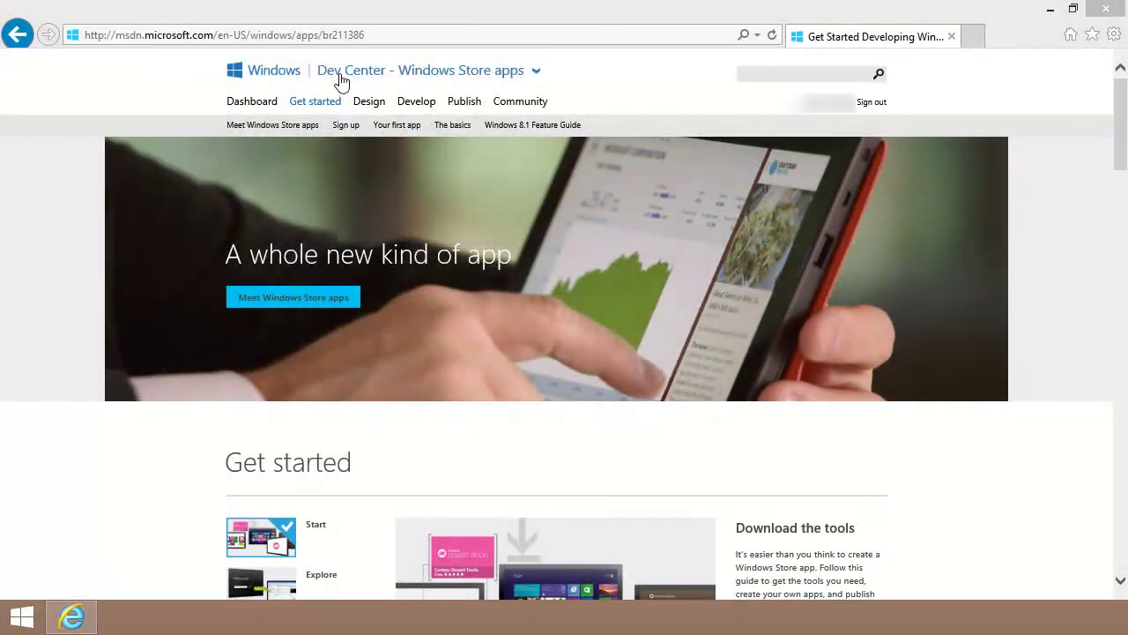
- Browse the Dev Center pages on signing up for a developer account and on publishing and distributing apps
click(348, 128)
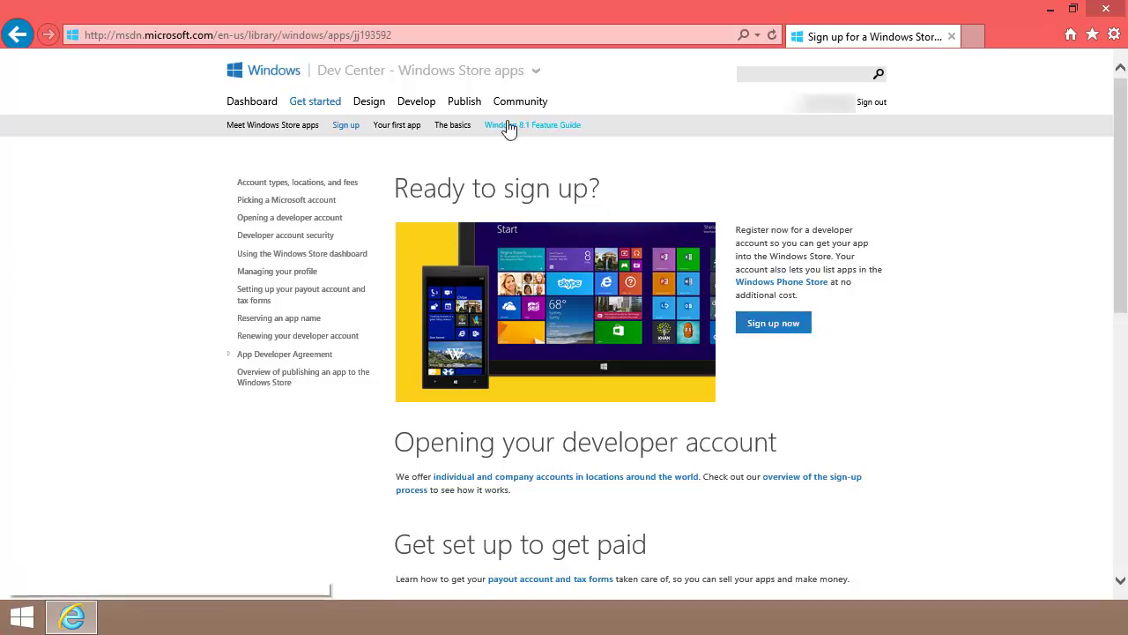
click(465, 101)
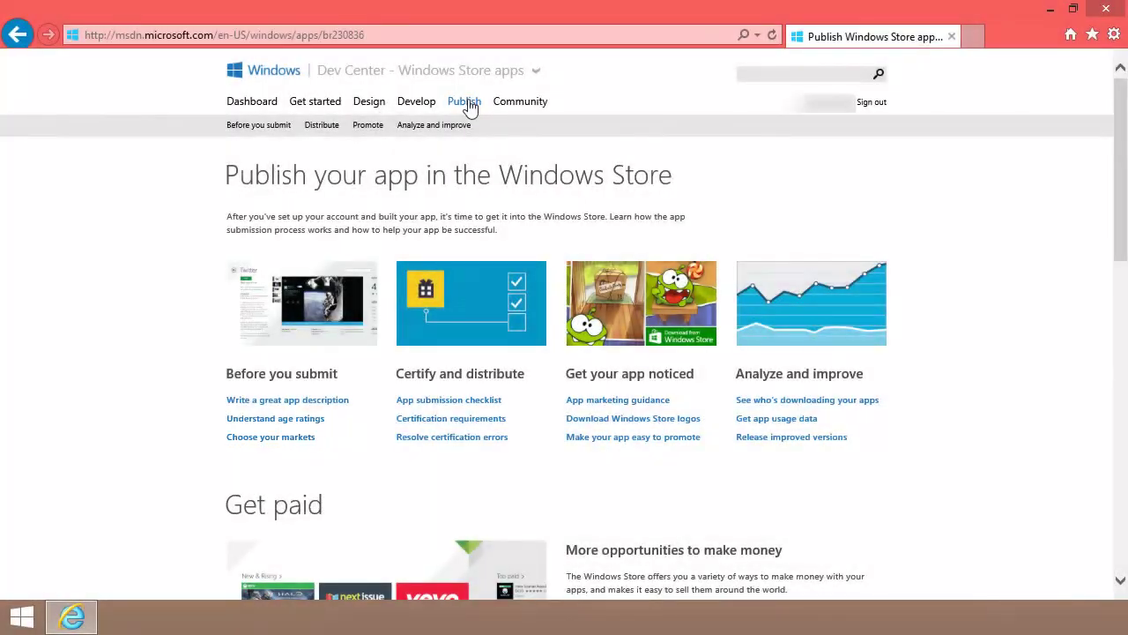
click(329, 132)
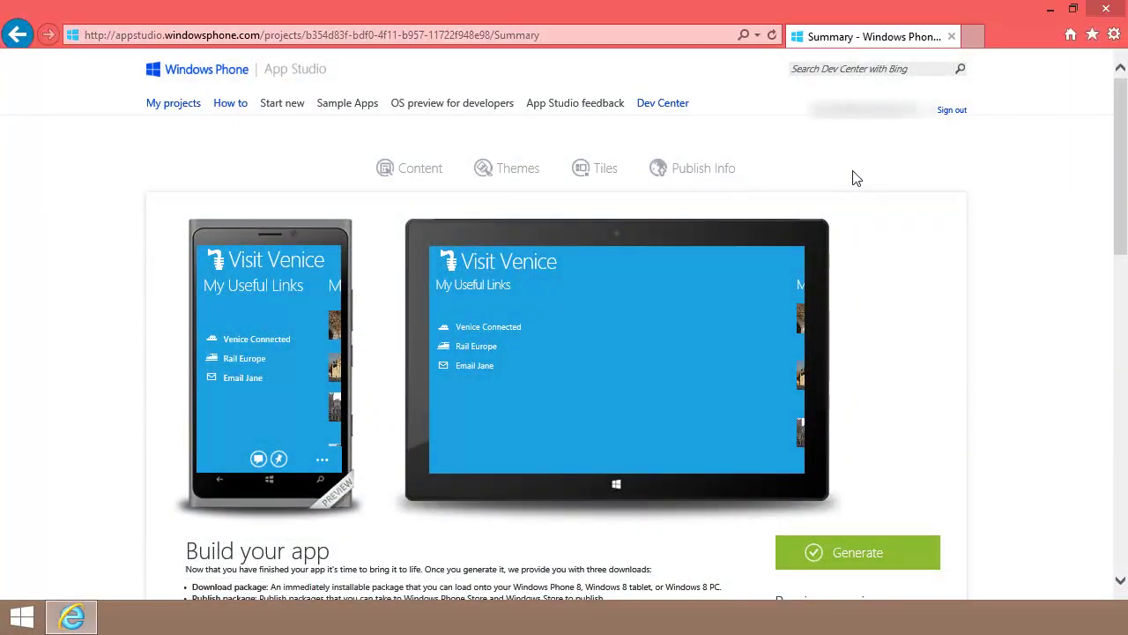
- Review the installable and publish packages on the Visit Venice summary page and expand the source code download section
scroll(853, 178, down, 10)
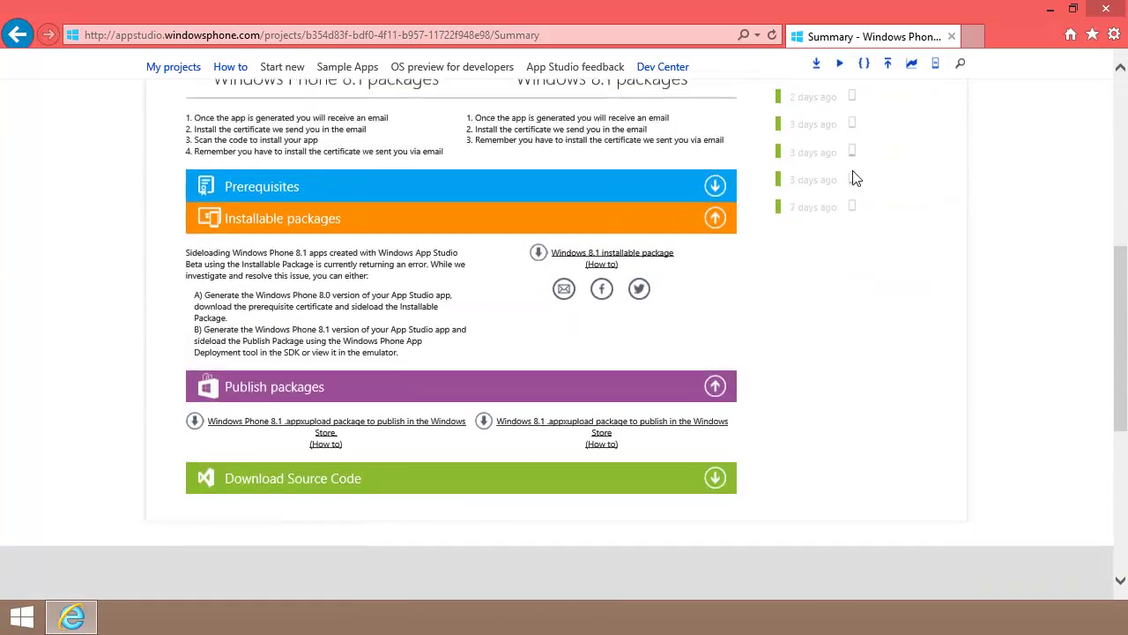
scroll(853, 178, down, 1)
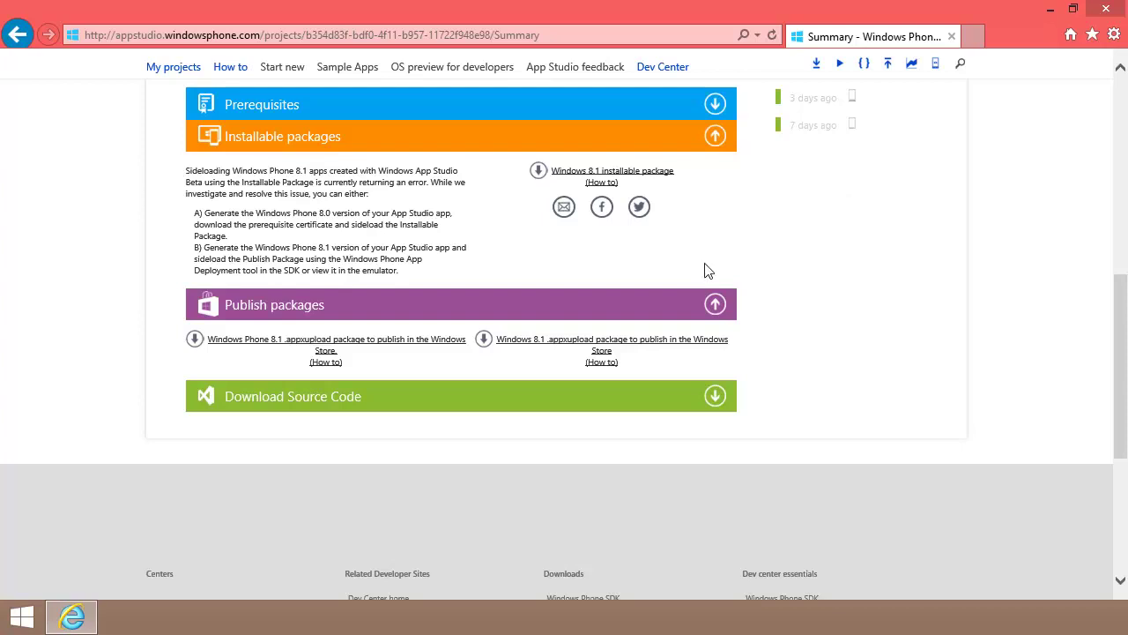
click(721, 396)
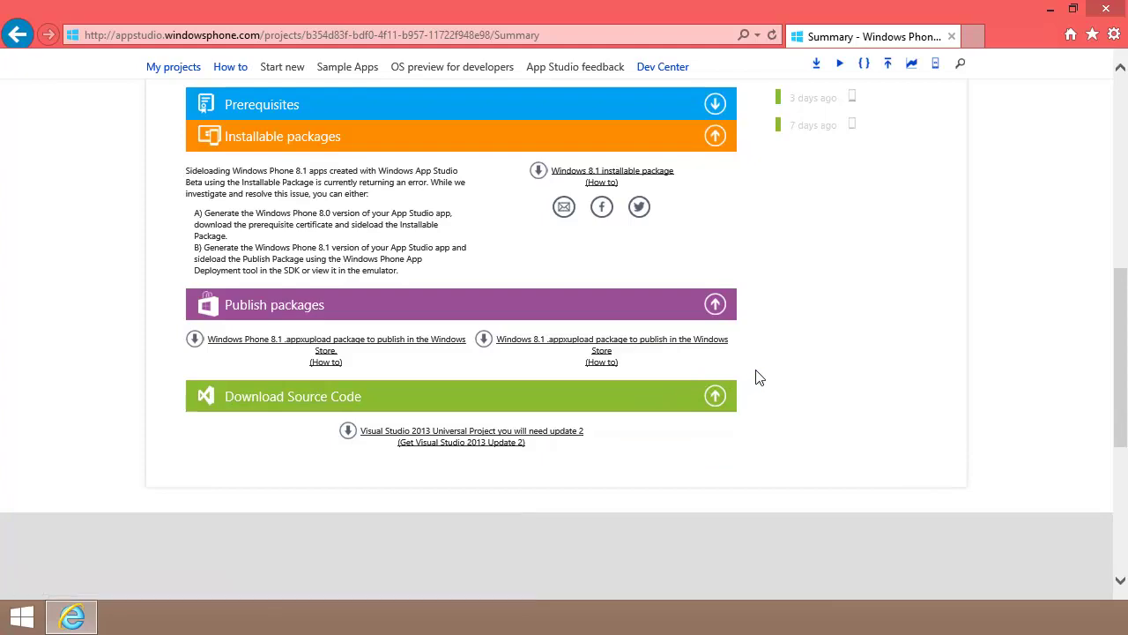
scroll(812, 366, up, 5)
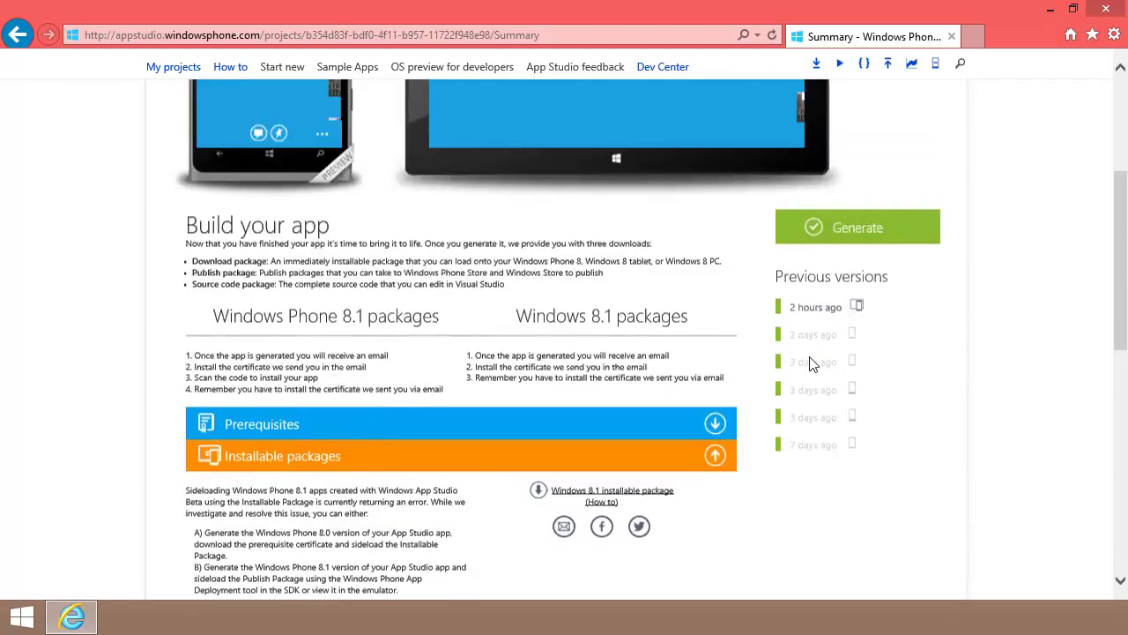
scroll(836, 349, up, 3)
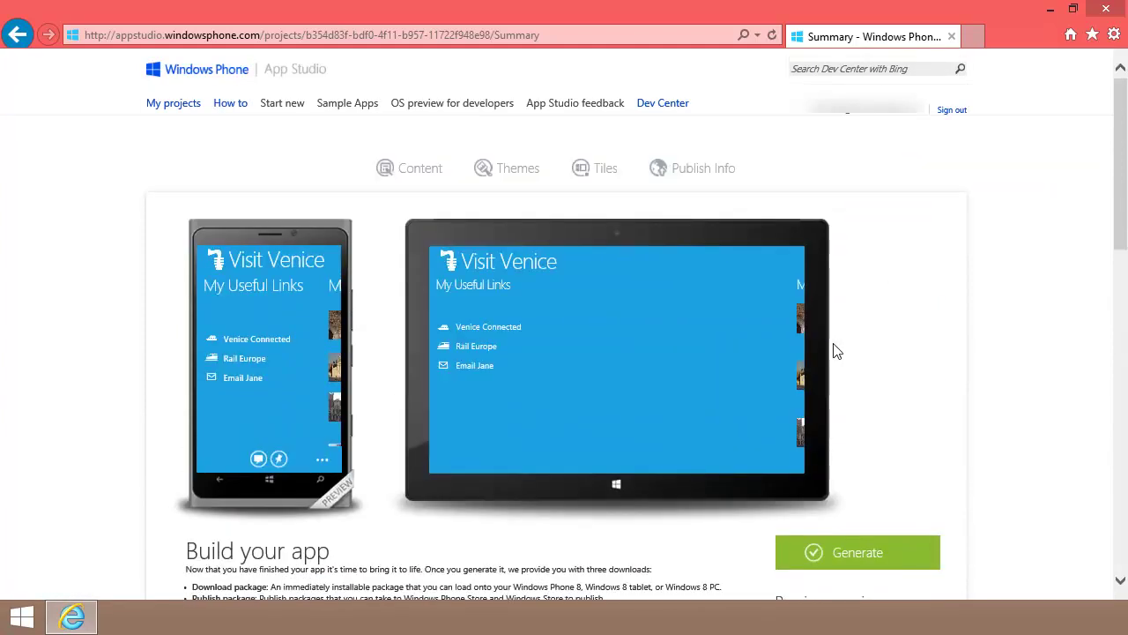
- Check the store association values in the app's publish information and return to the package downloads on the summary page
click(705, 169)
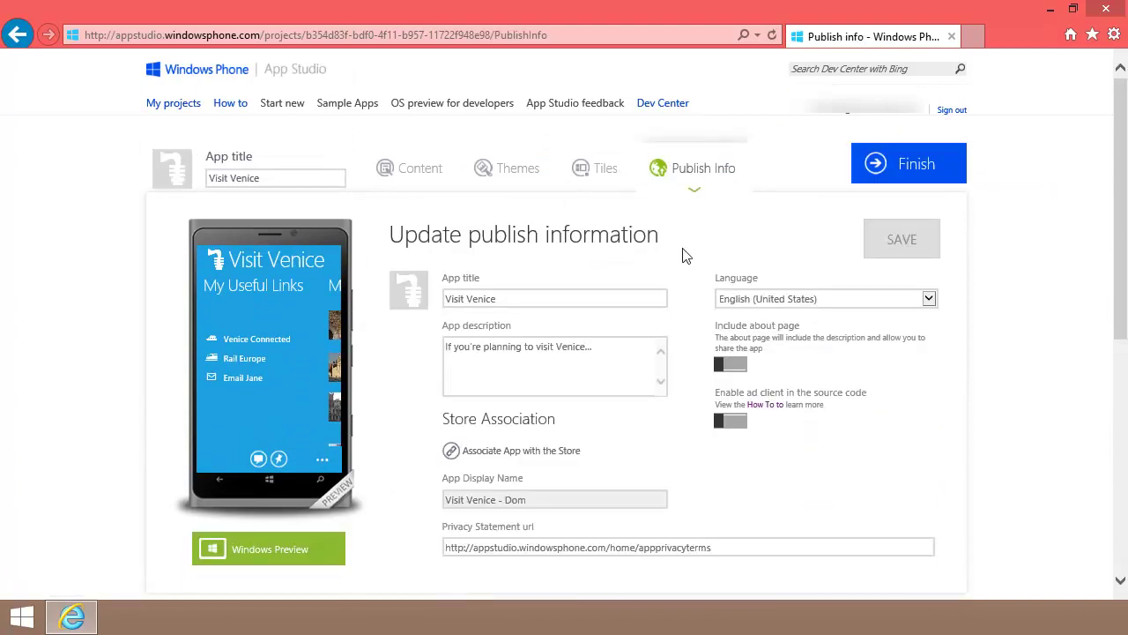
click(536, 455)
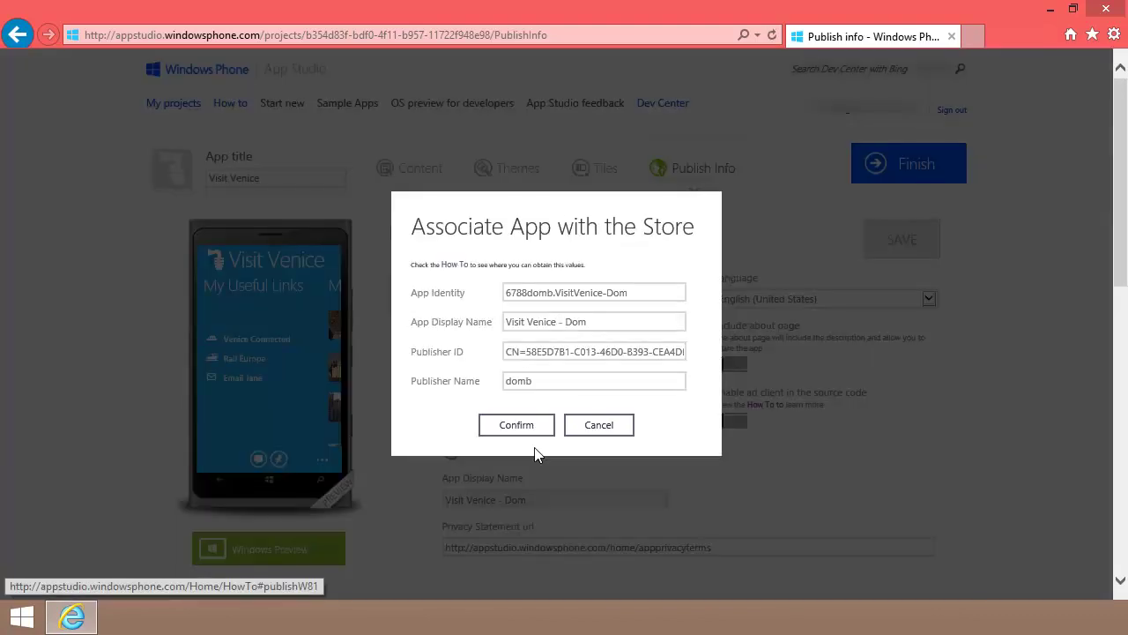
click(589, 430)
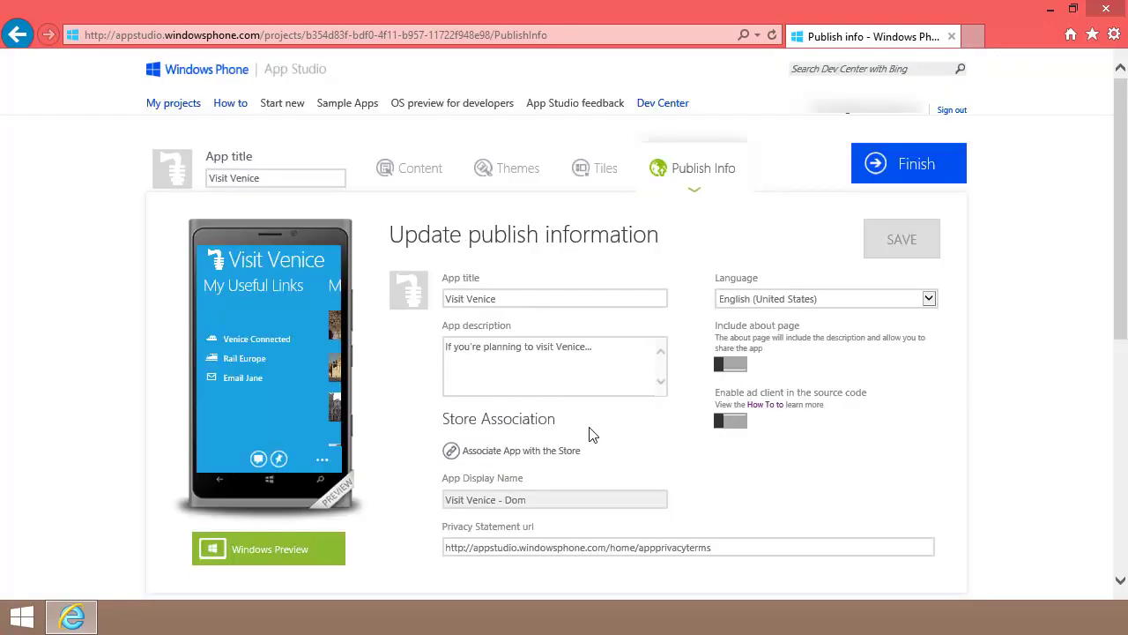
click(900, 177)
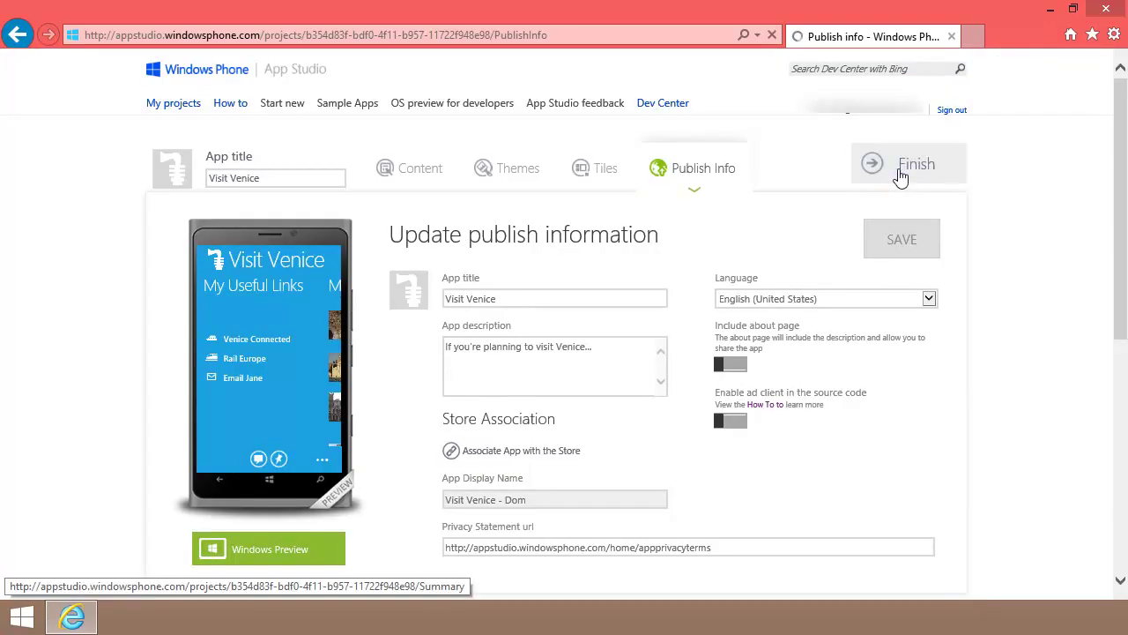
scroll(900, 181, down, 5)
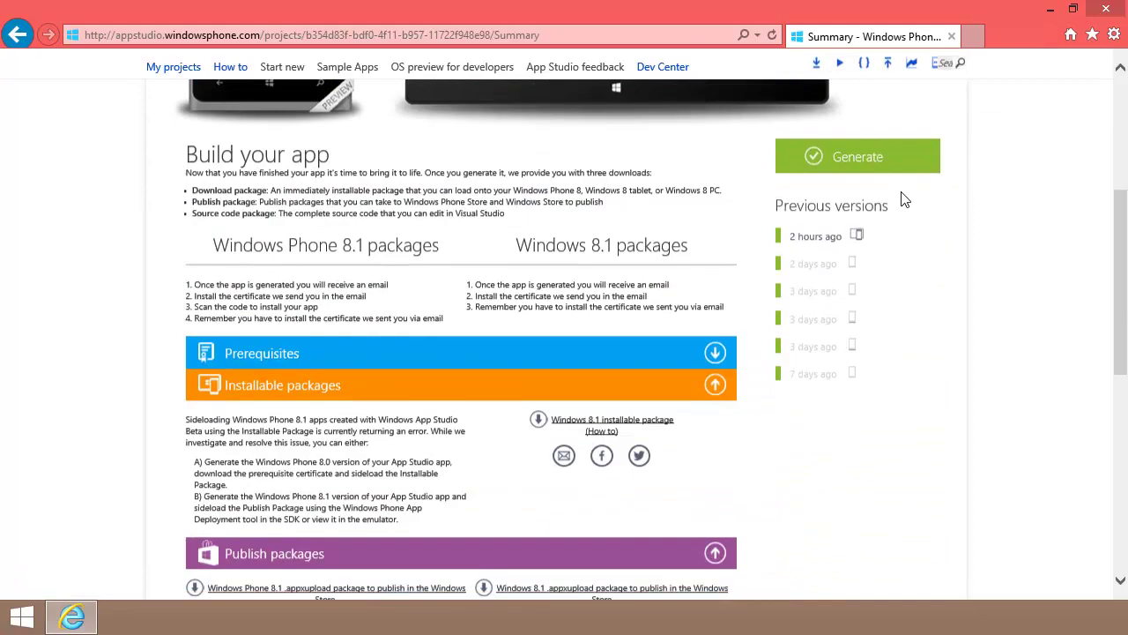
scroll(902, 198, down, 3)
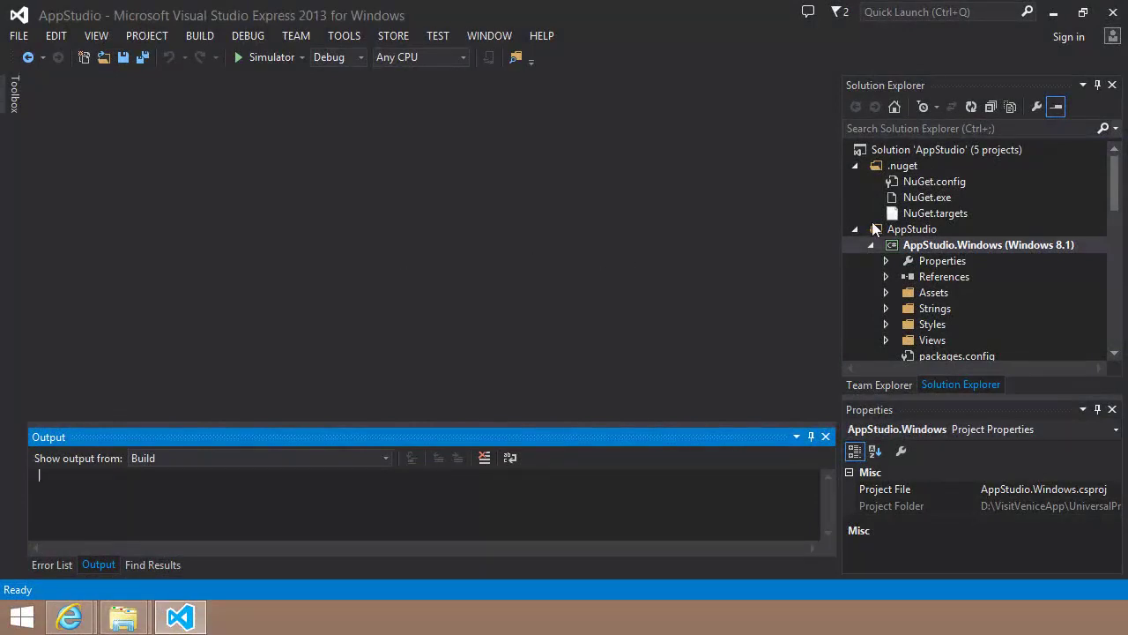
- Launch Capture Screenshots for the AppStudio.Windows (Windows 8.1) project and copy a screenshot of the app's home page in the simulator
right_click(911, 246)
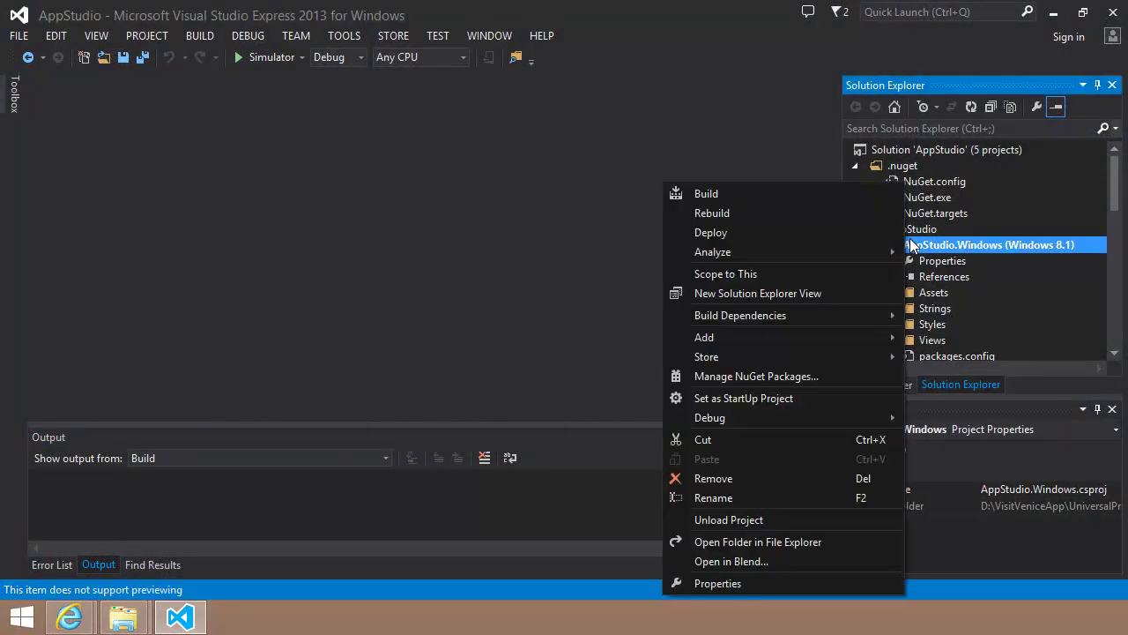
mouse_move(774, 356)
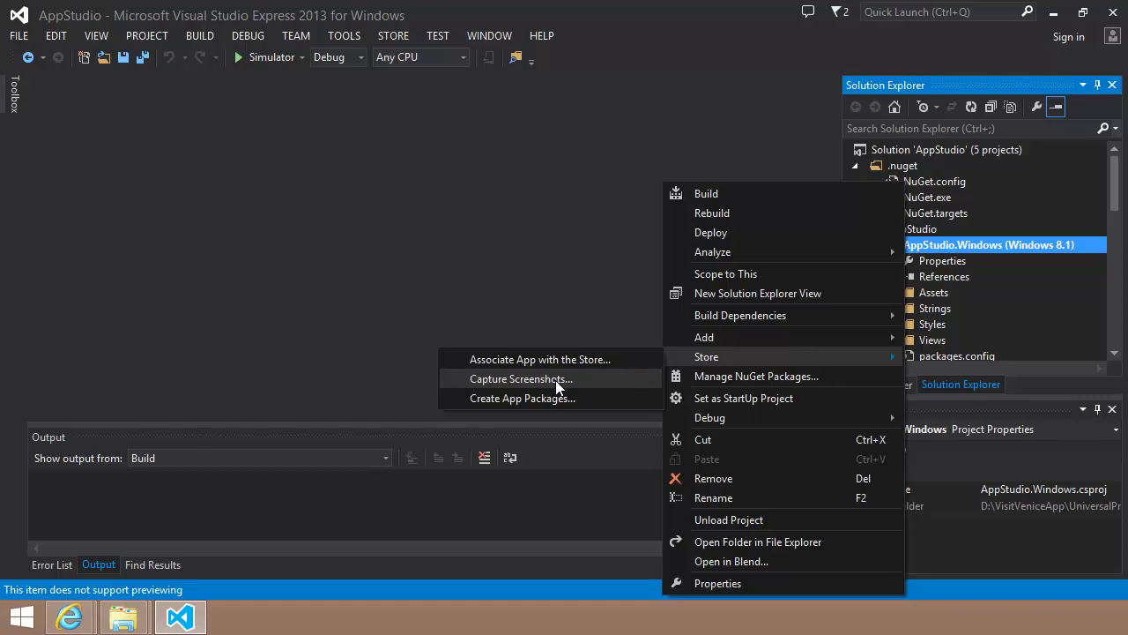
click(521, 379)
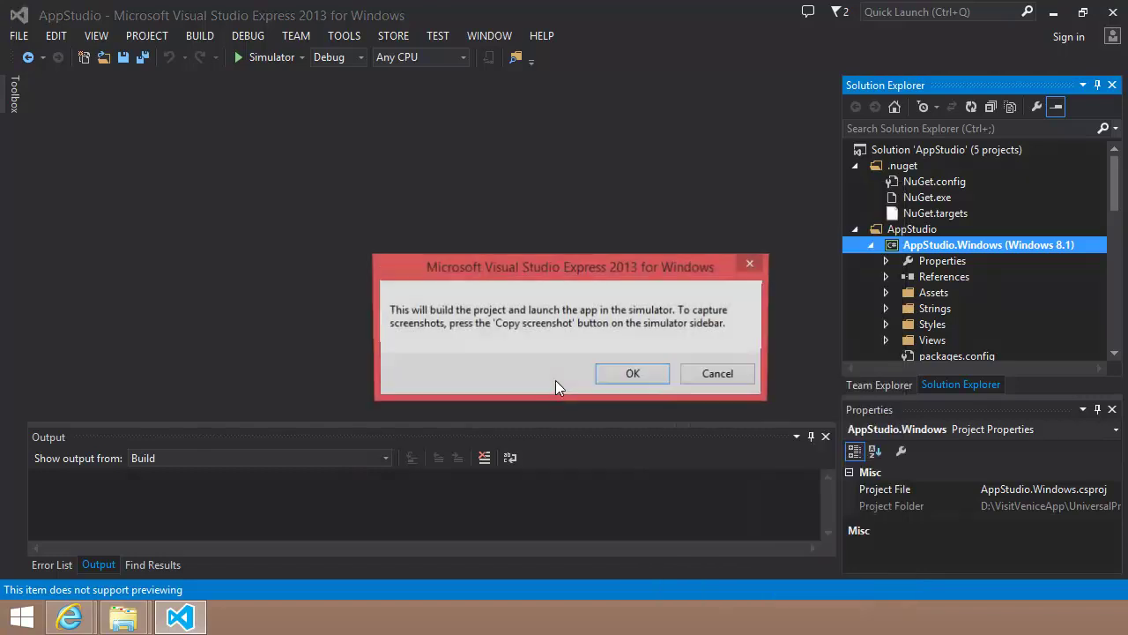
click(650, 375)
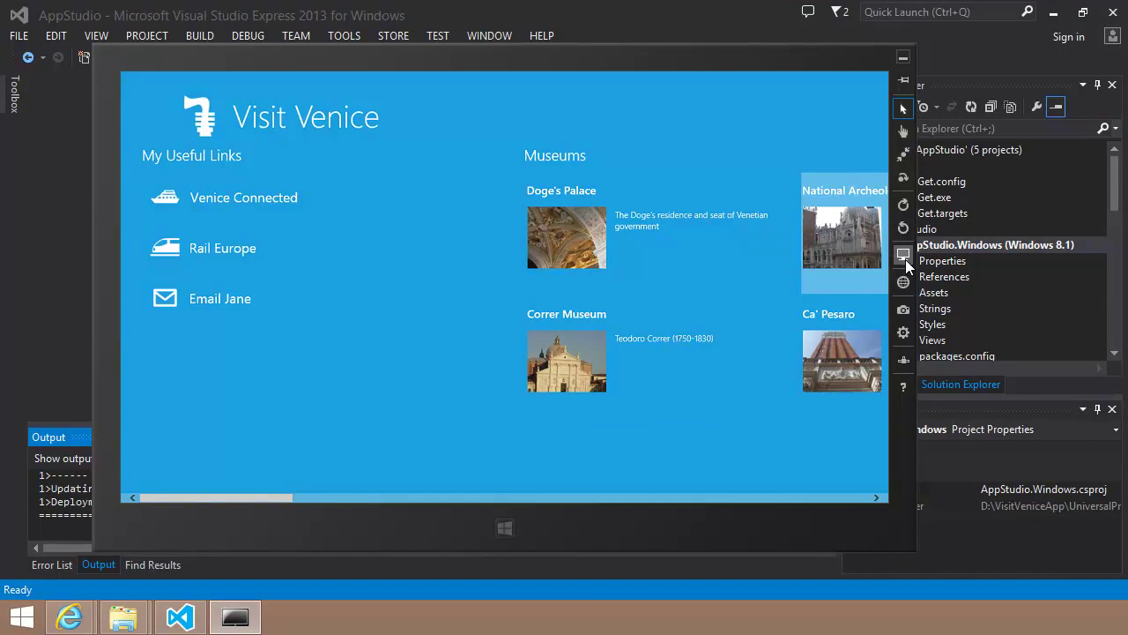
click(905, 310)
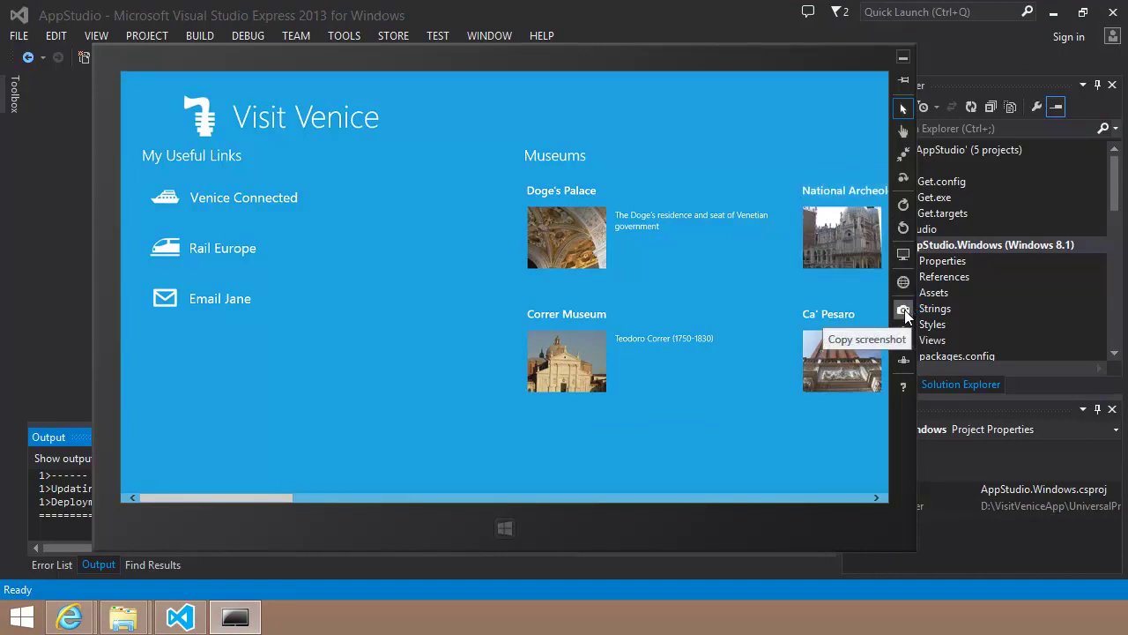
- Read the Choosing your app images page in Internet Explorer and return to Visual Studio
mouse_move(71, 617)
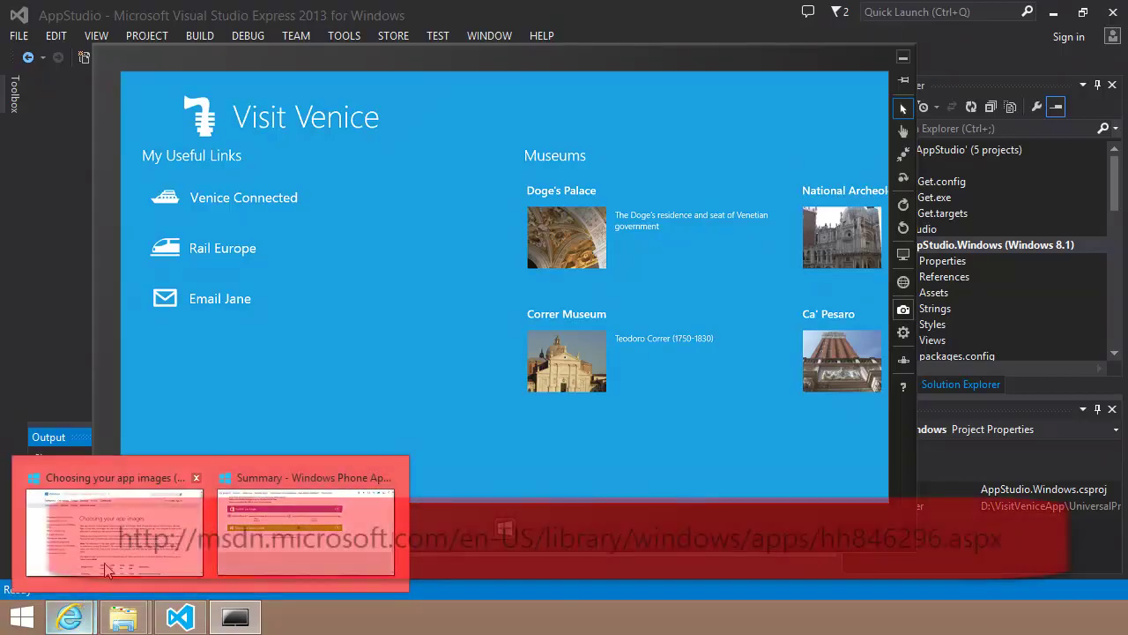
click(106, 570)
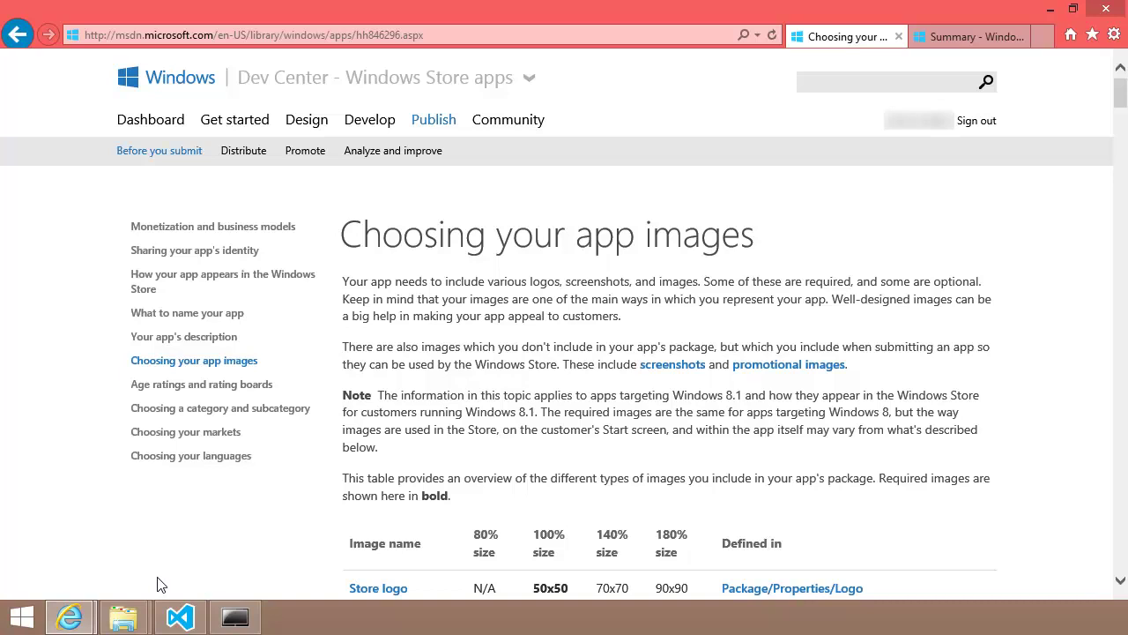
click(177, 612)
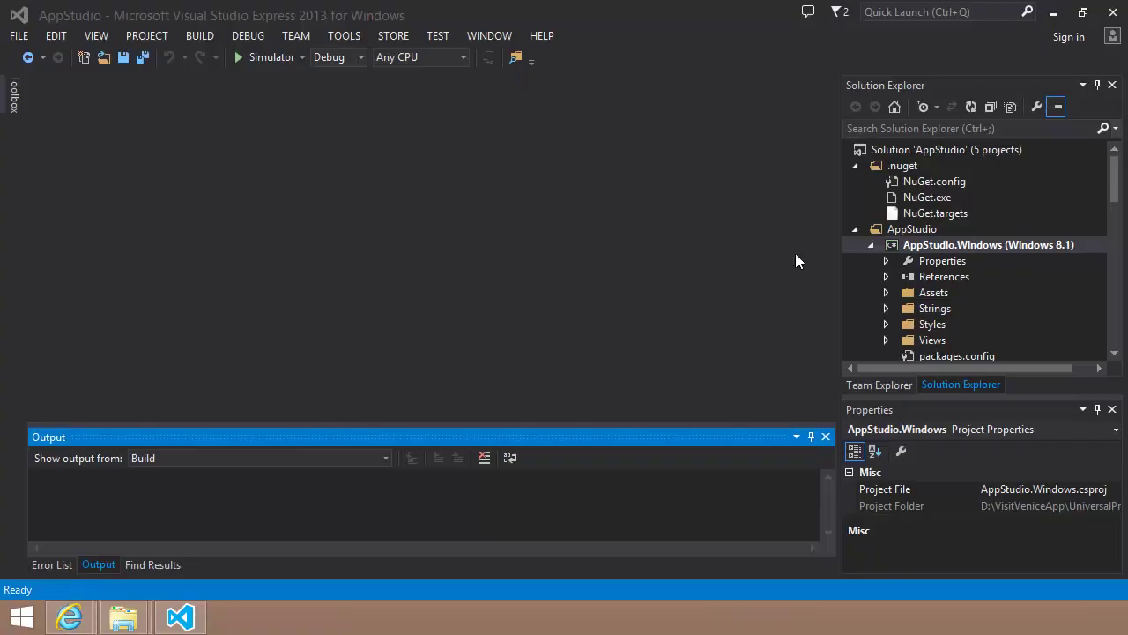
- Start creating app packages from the AppStudio.Windows (Windows 8.1) project for upload to the Windows Store
right_click(933, 251)
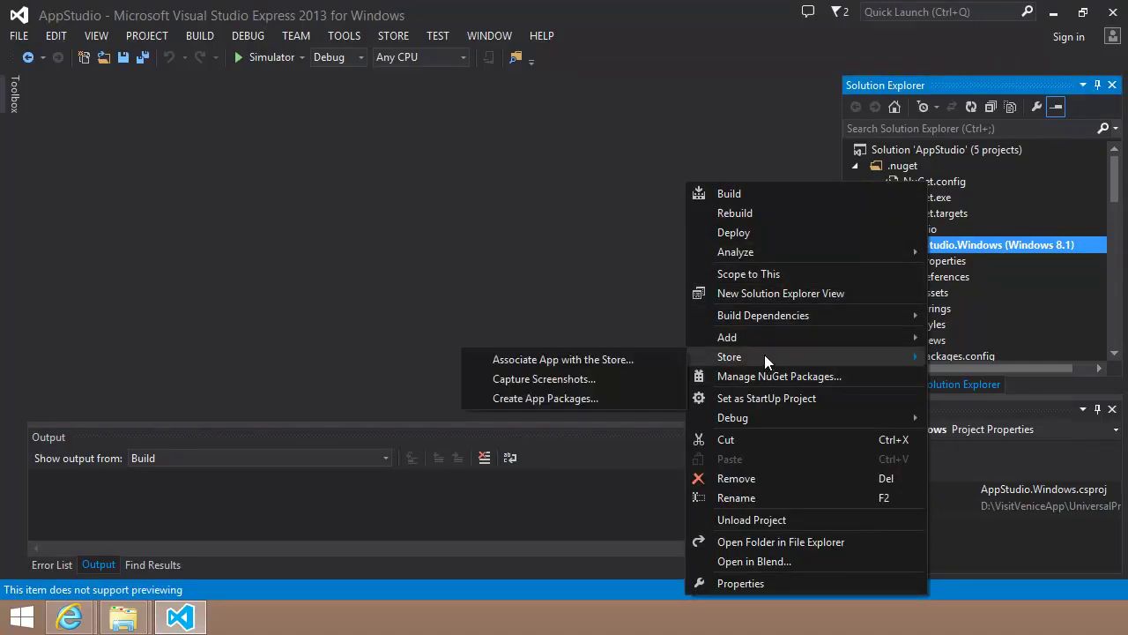
click(552, 398)
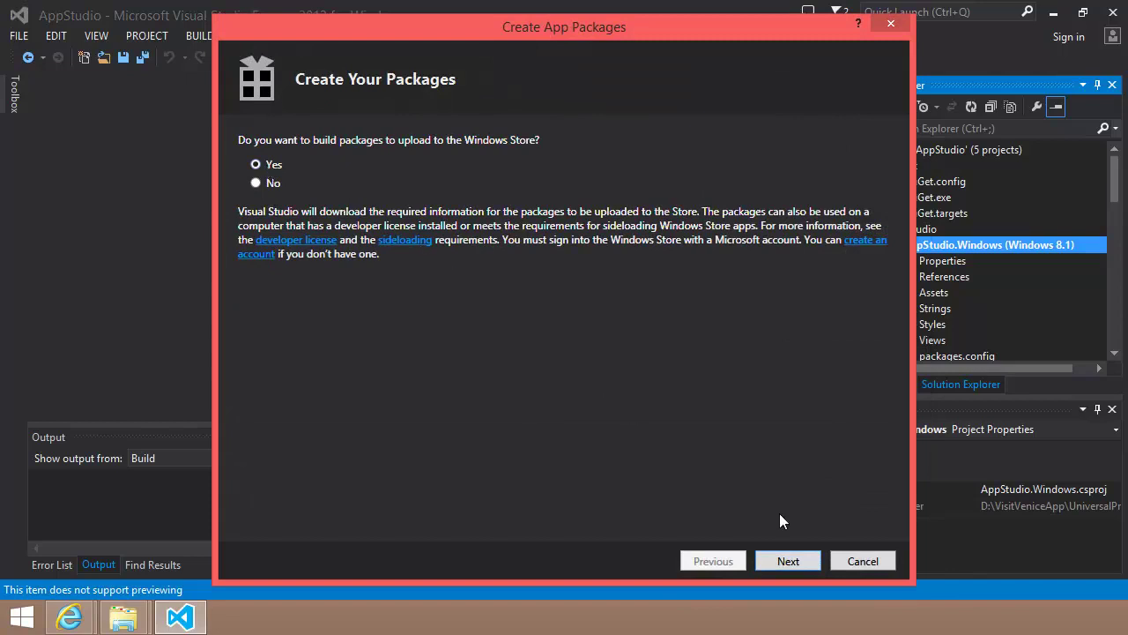
click(788, 564)
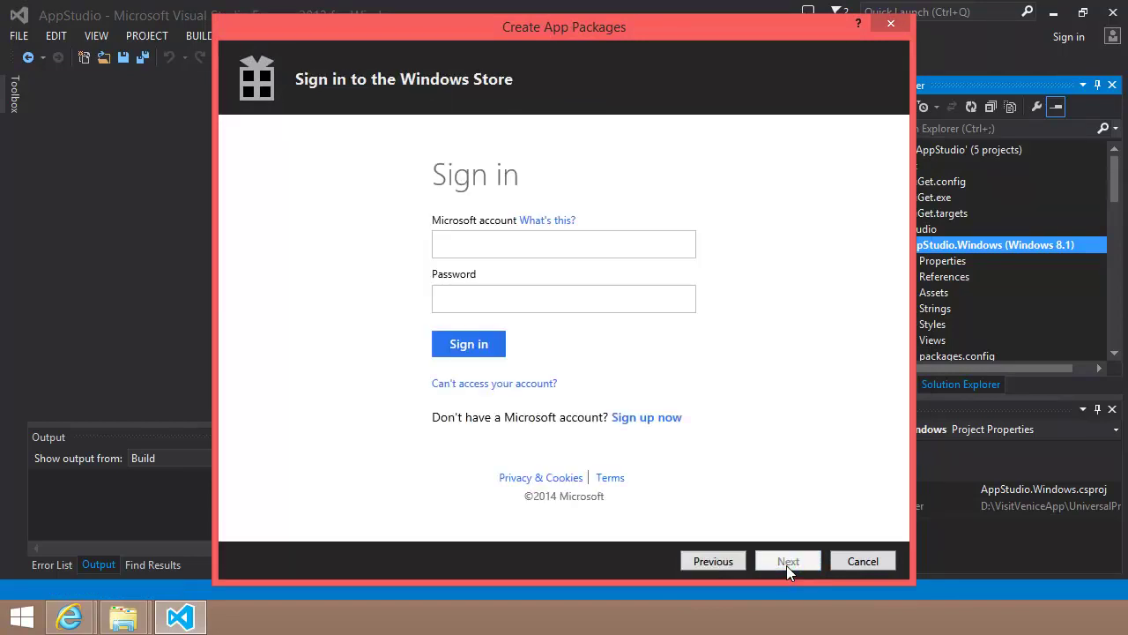
- Sign in to the Windows Store with the Microsoft account e-mail and the account password
text(ok.com)
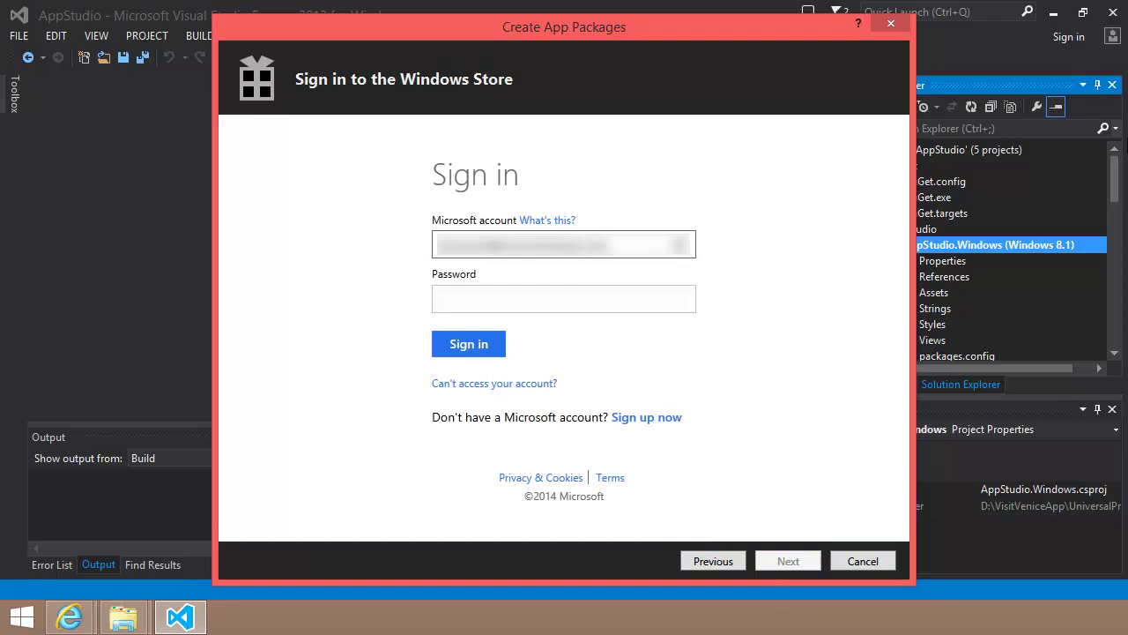
key(Tab)
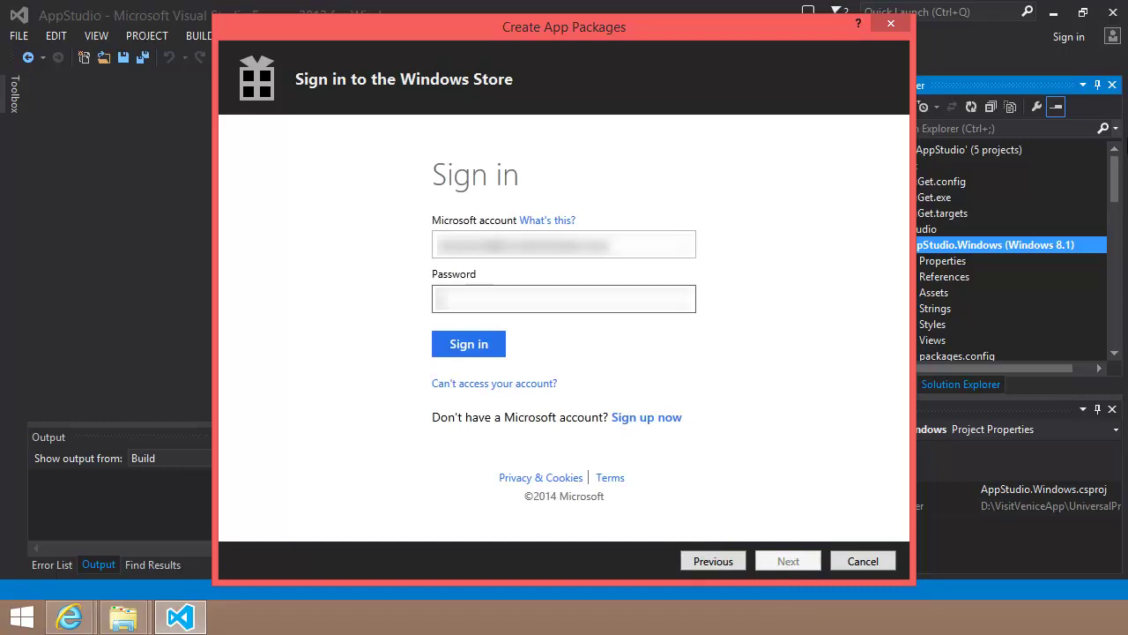
key(ctrl+v)
click(467, 350)
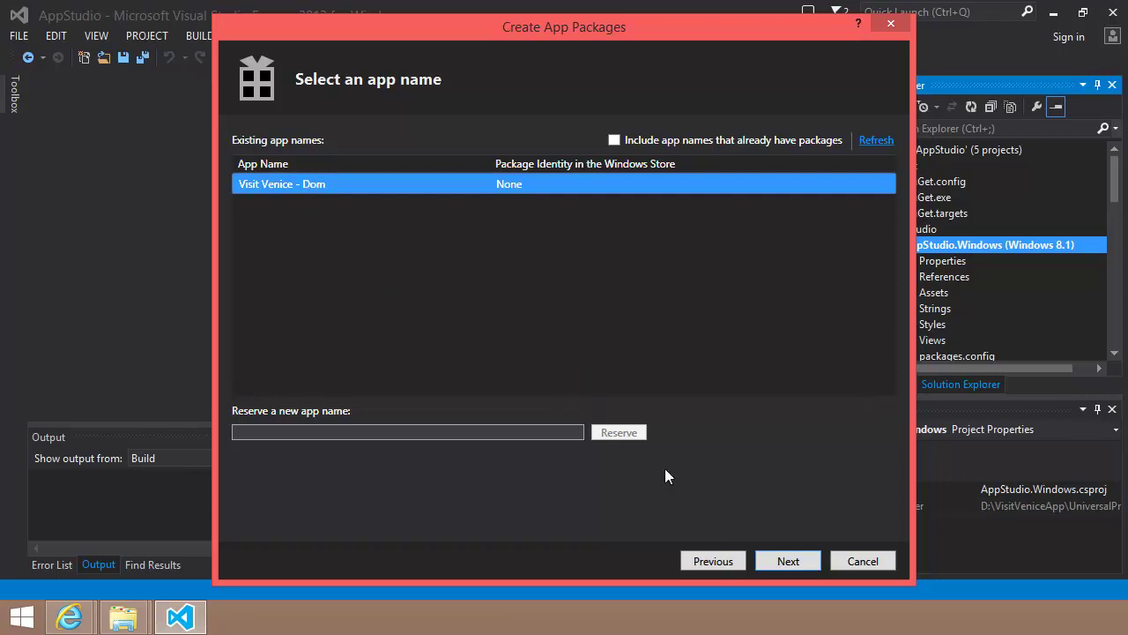
- Use the existing Visit Venice app name and create the Neutral Release (Any CPU) package with version 1.1.0
click(782, 561)
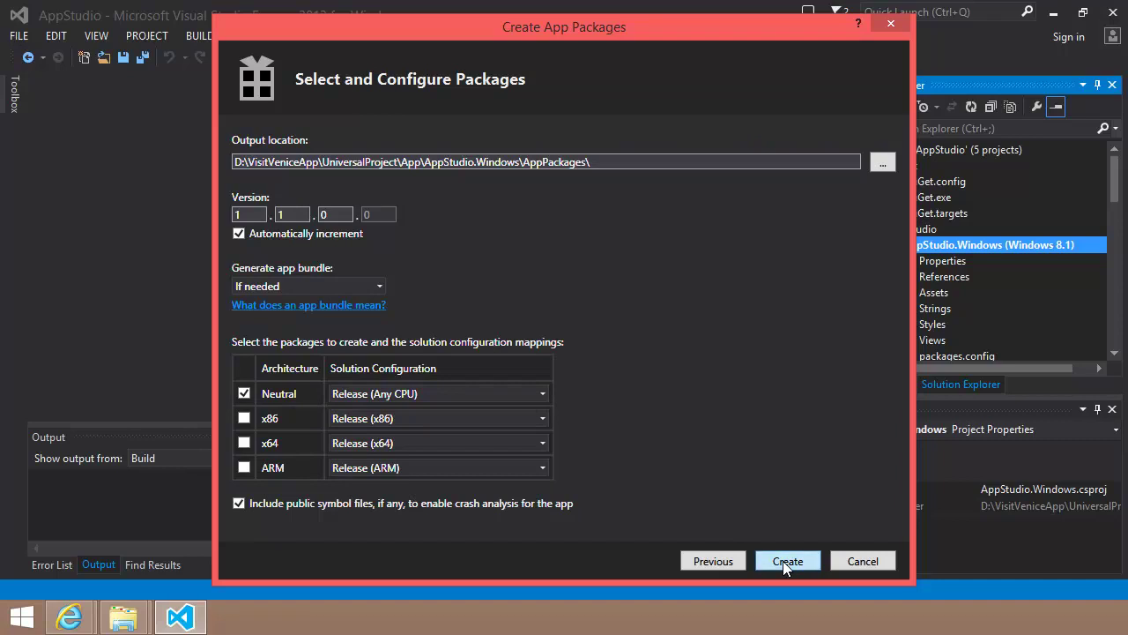
click(783, 561)
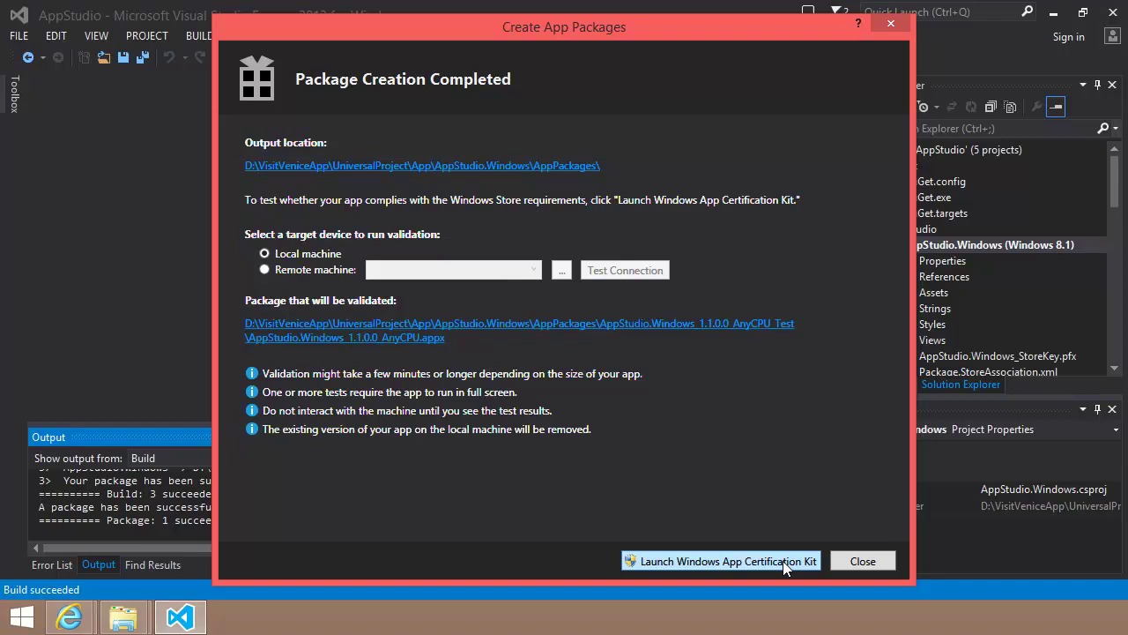
- Validate the package on the local machine with all Windows App Certification Kit tests and open the results report
click(783, 561)
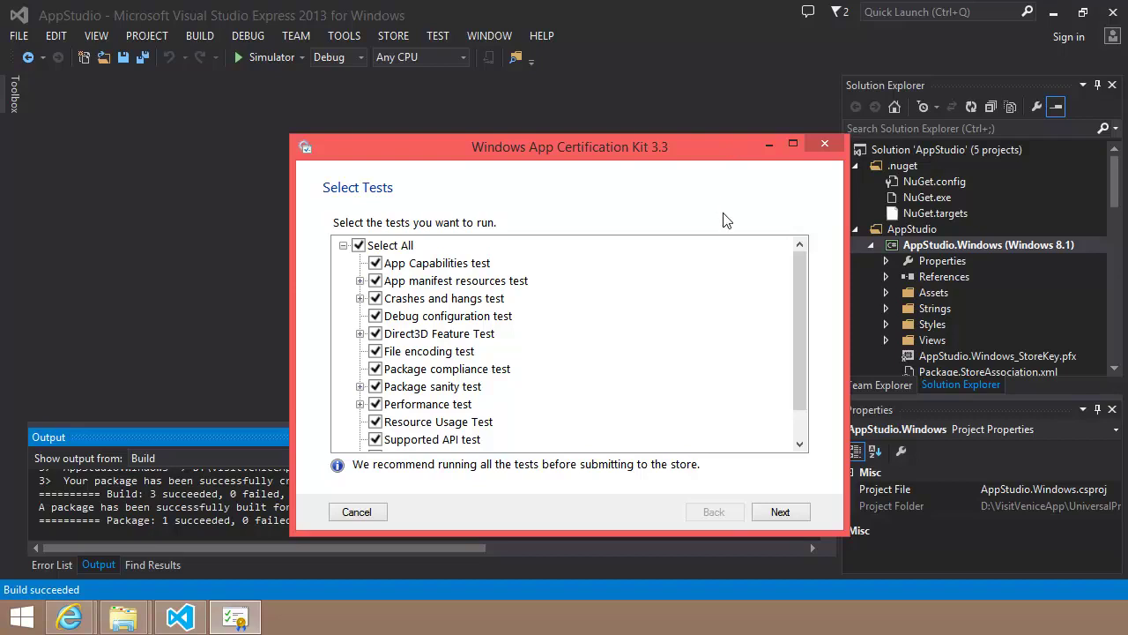
click(779, 512)
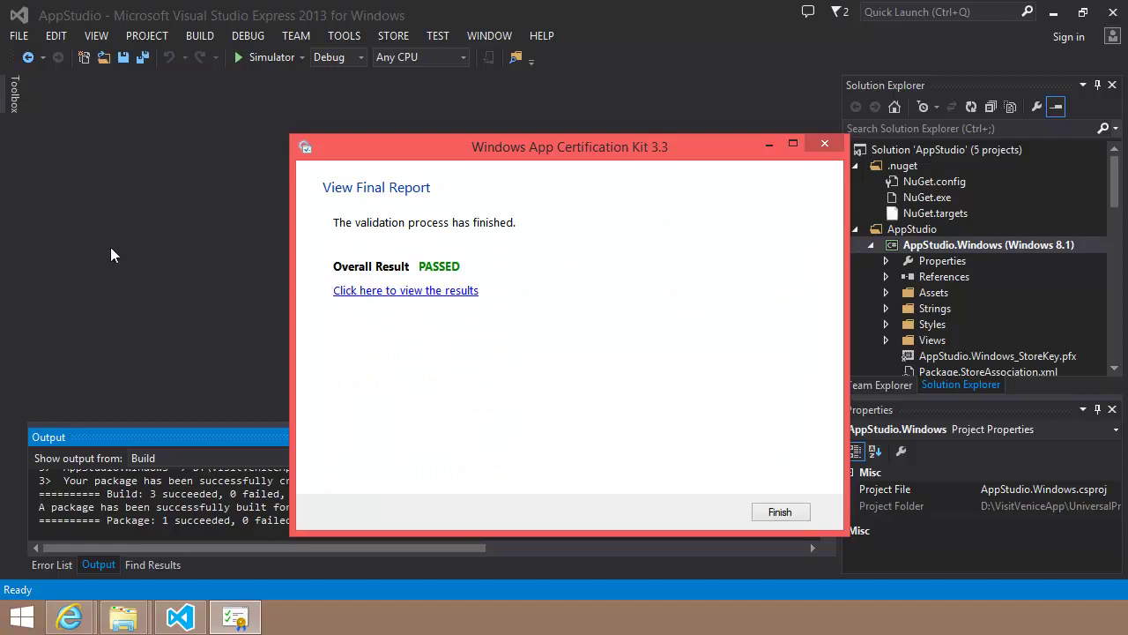
click(360, 292)
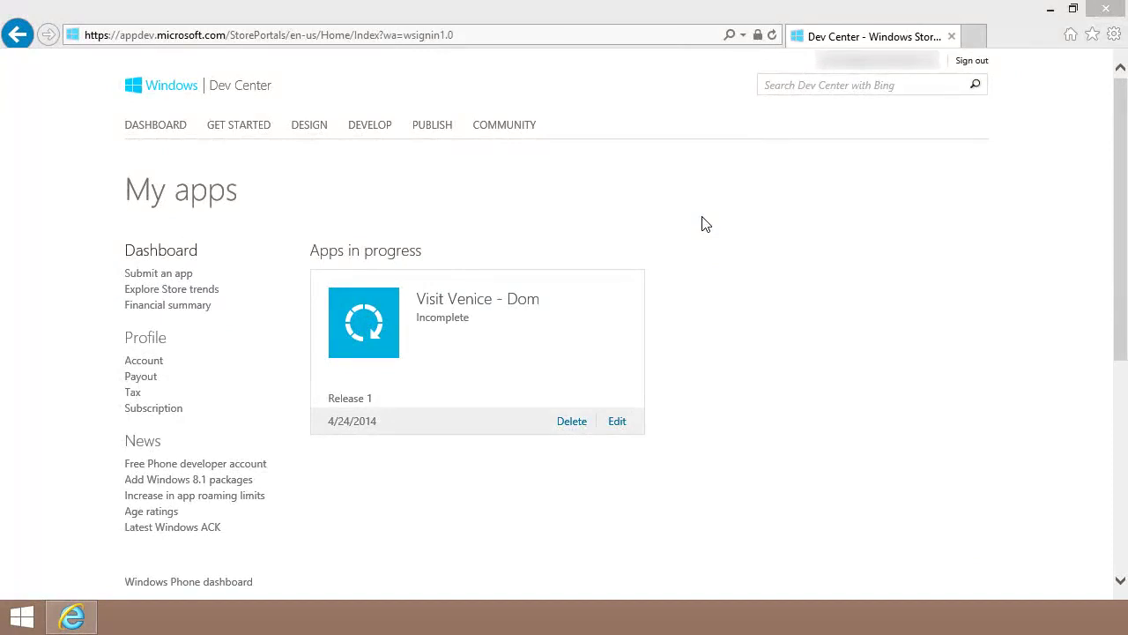
- Open the in-progress Visit Venice app in the Dev Center dashboard for editing and go to its selling details
click(616, 422)
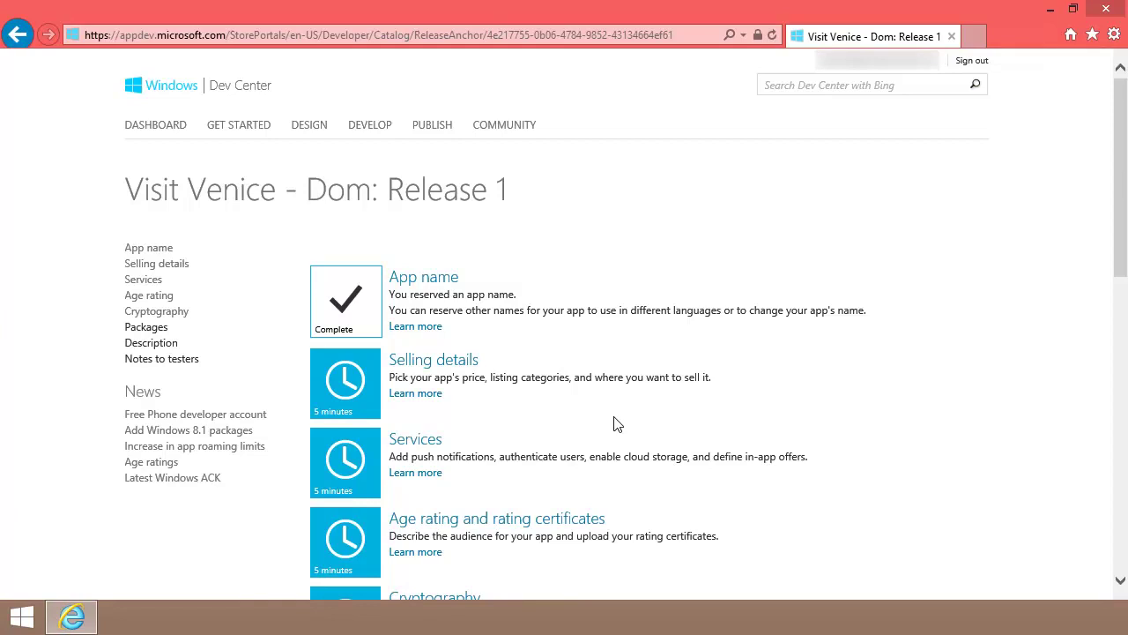
click(362, 379)
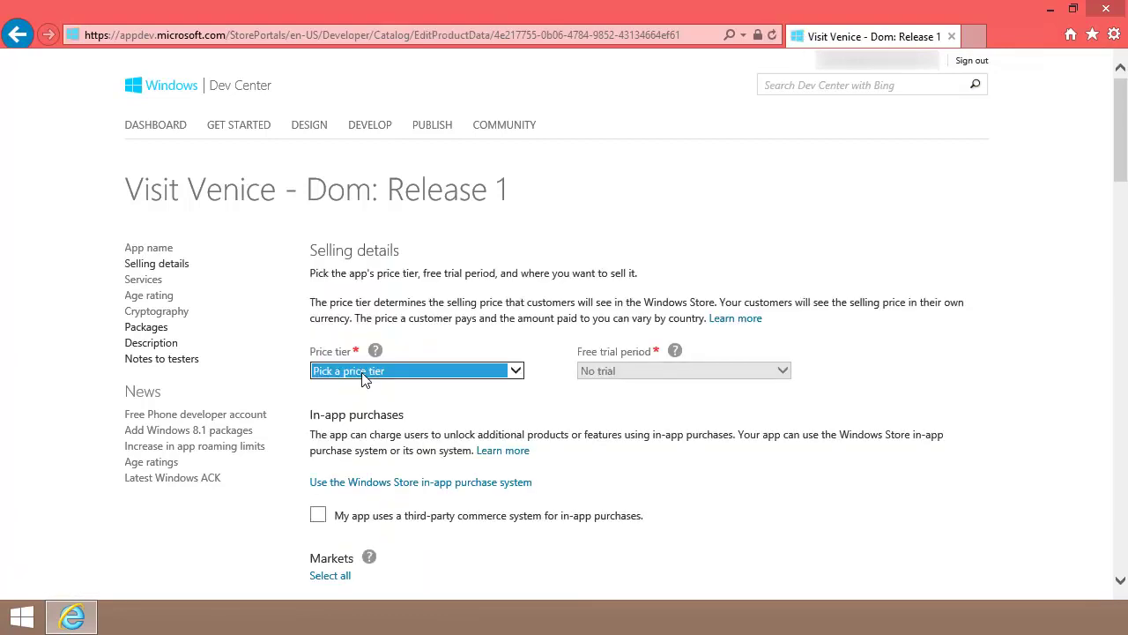
- Set the app's price tier to Free and select all markets in the selling details
click(519, 374)
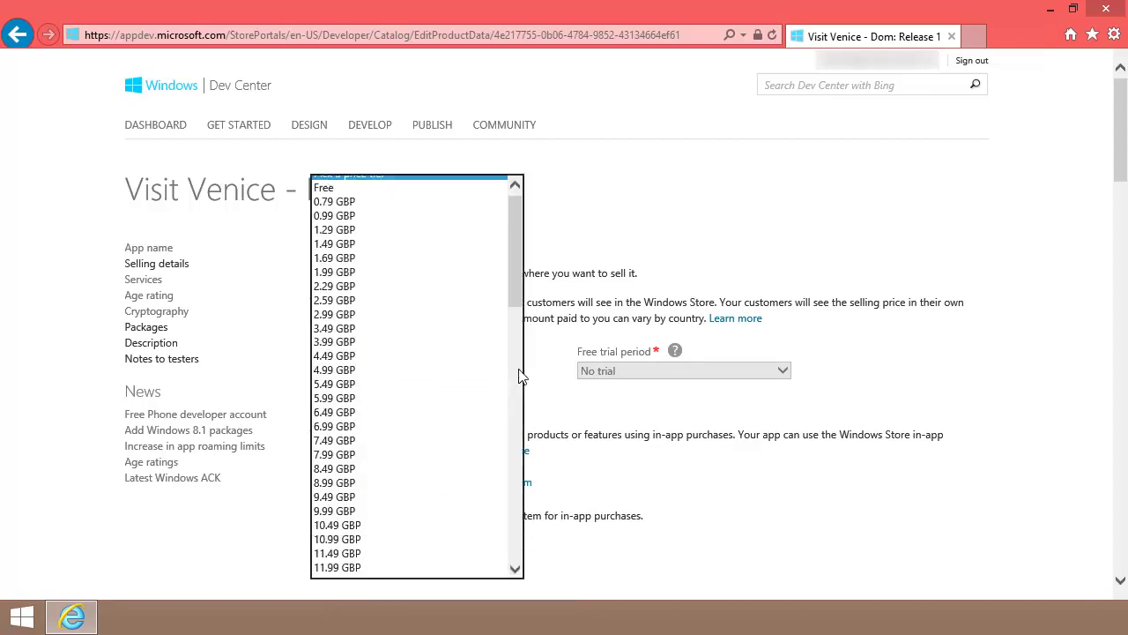
click(360, 187)
scroll(501, 305, down, 4)
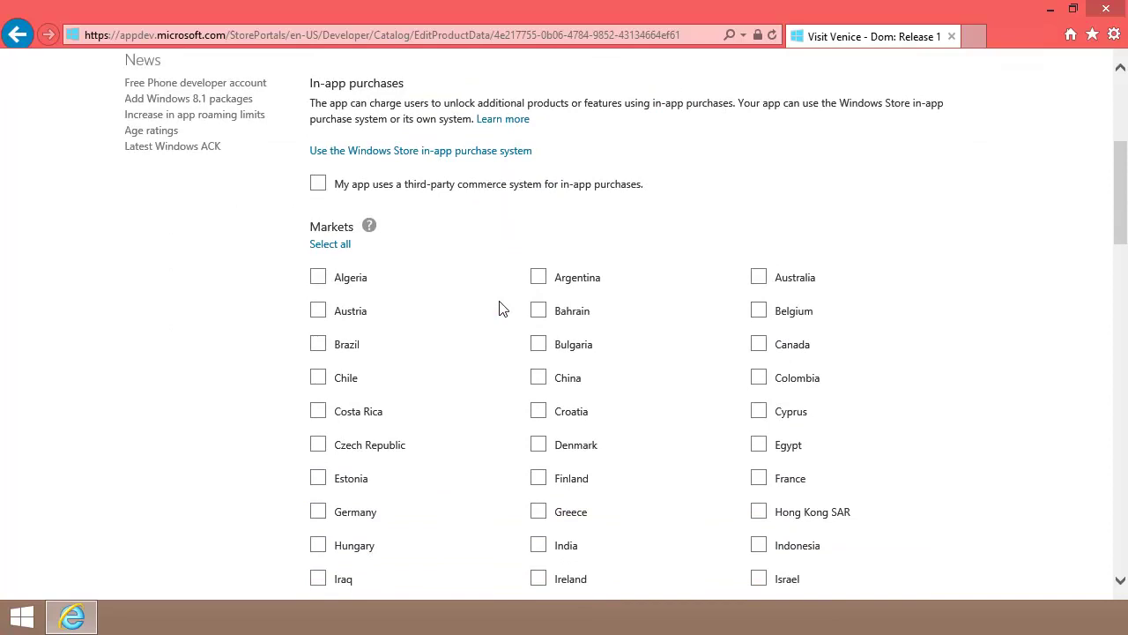
click(322, 247)
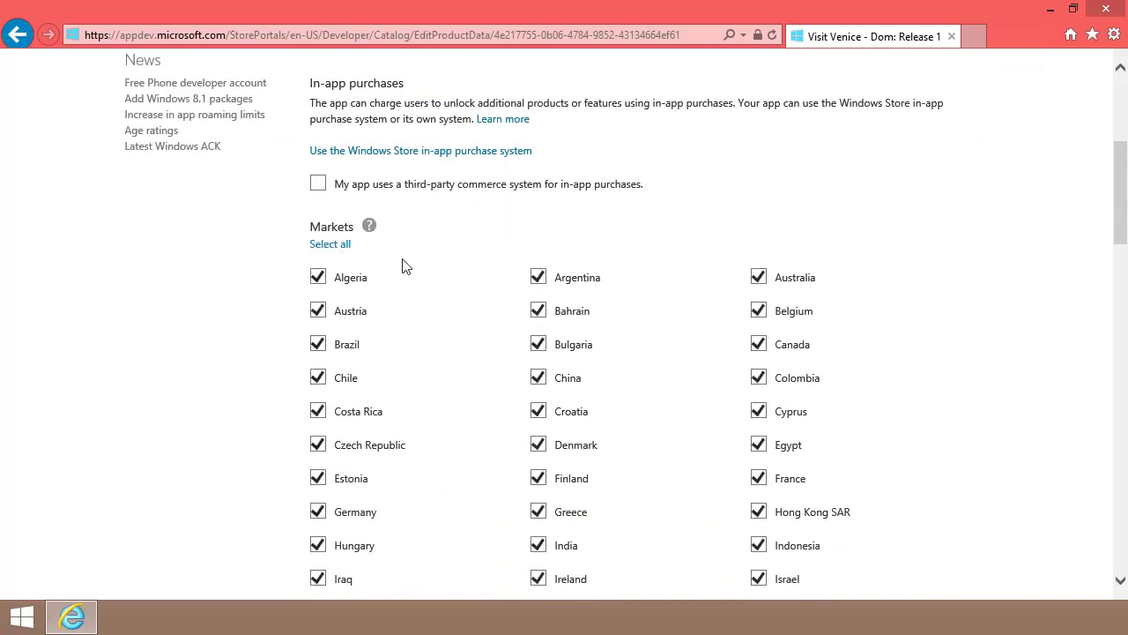
- Set the app category to Travel and save the selling details
scroll(421, 278, down, 6)
scroll(421, 282, down, 5)
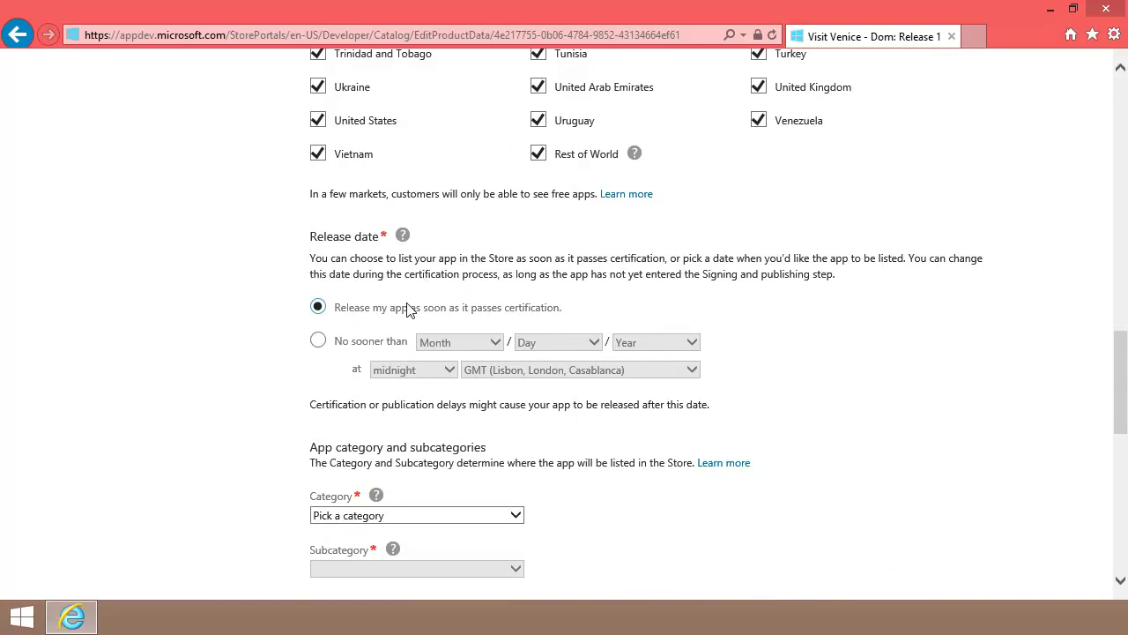
scroll(407, 309, down, 2)
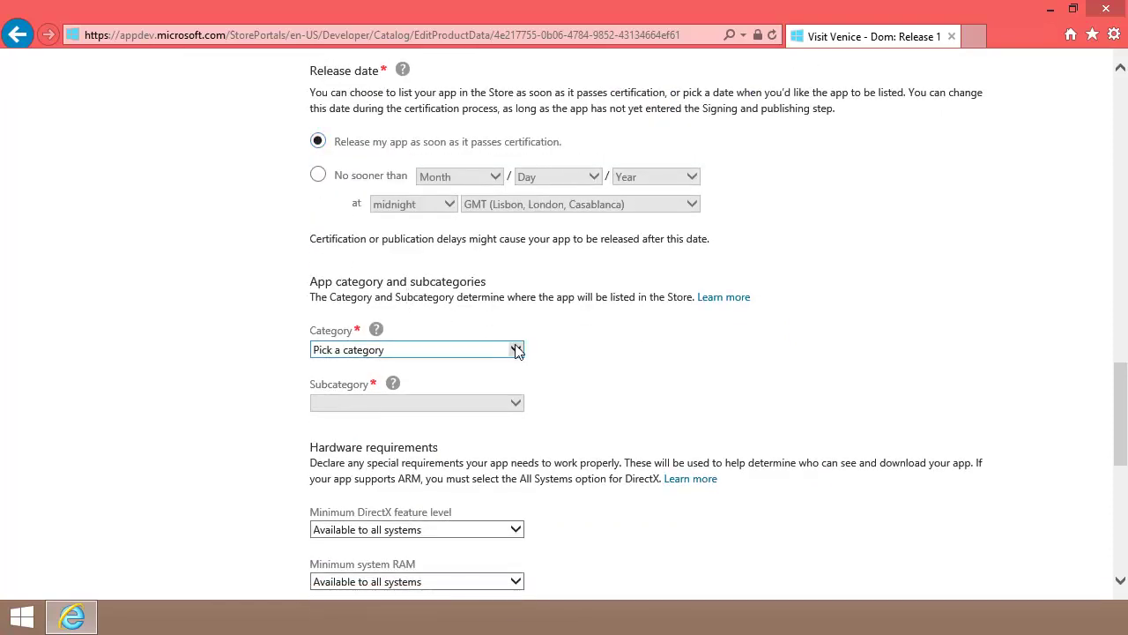
click(518, 350)
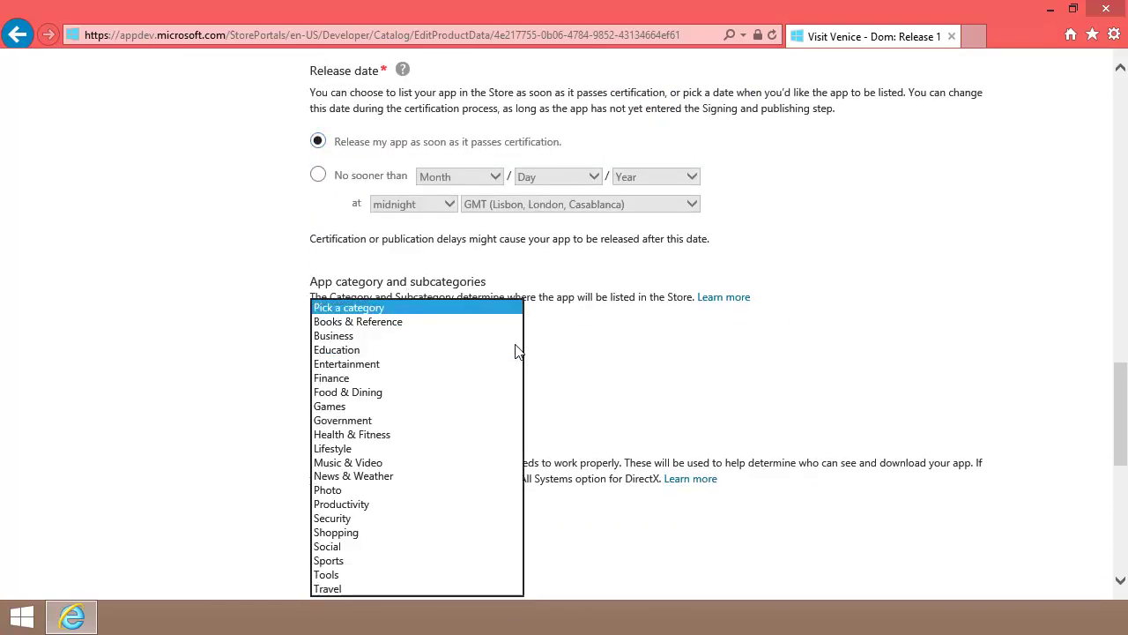
click(370, 591)
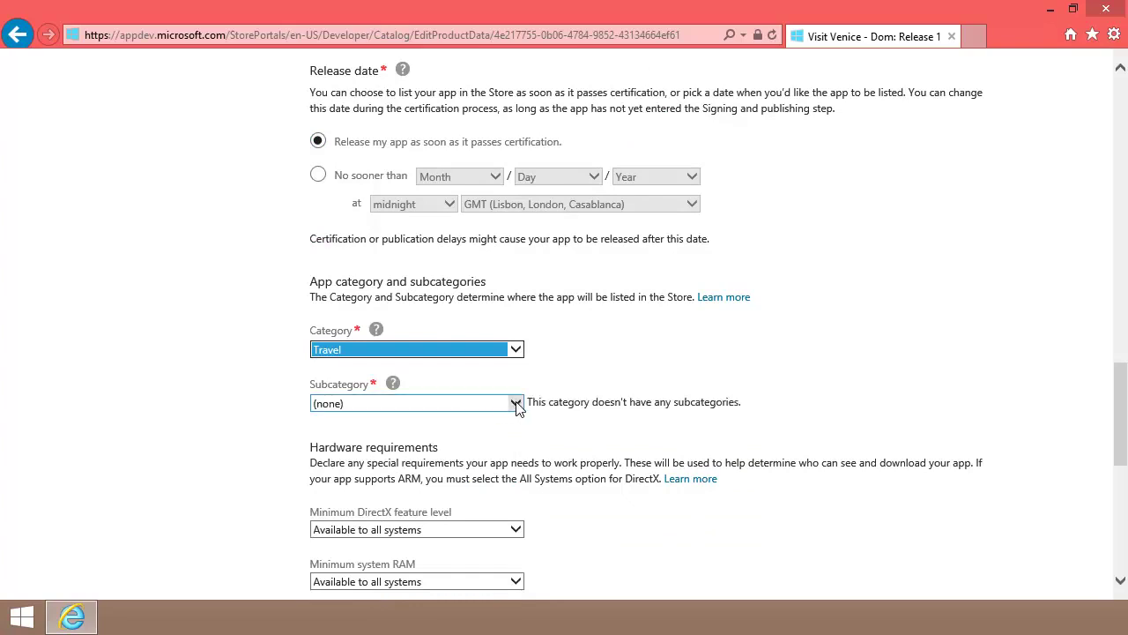
scroll(565, 415, down, 3)
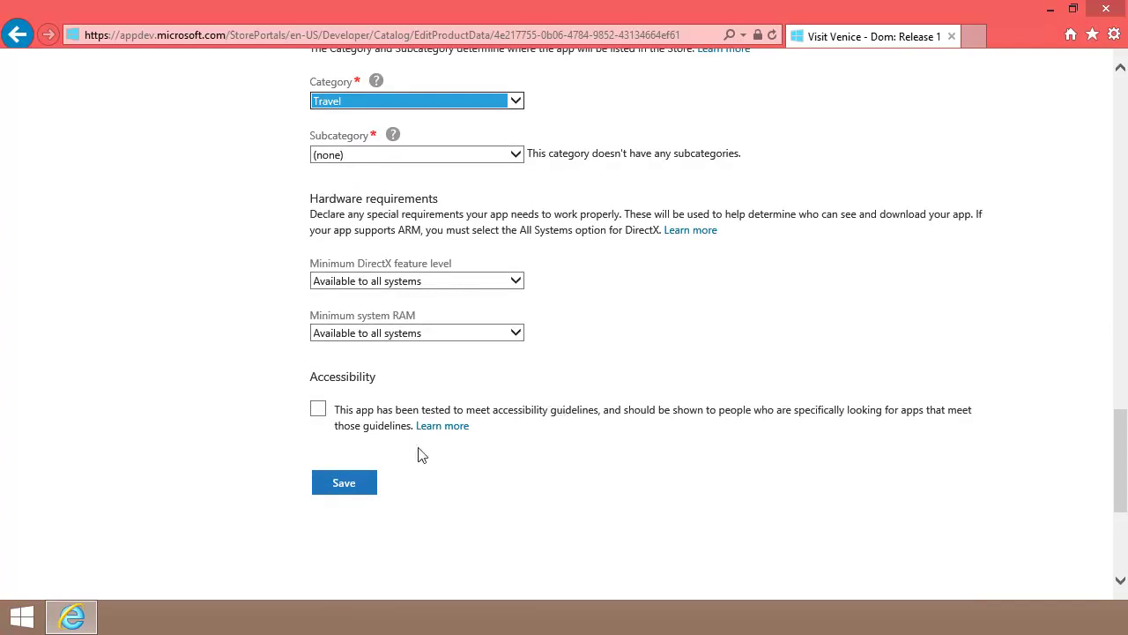
click(347, 484)
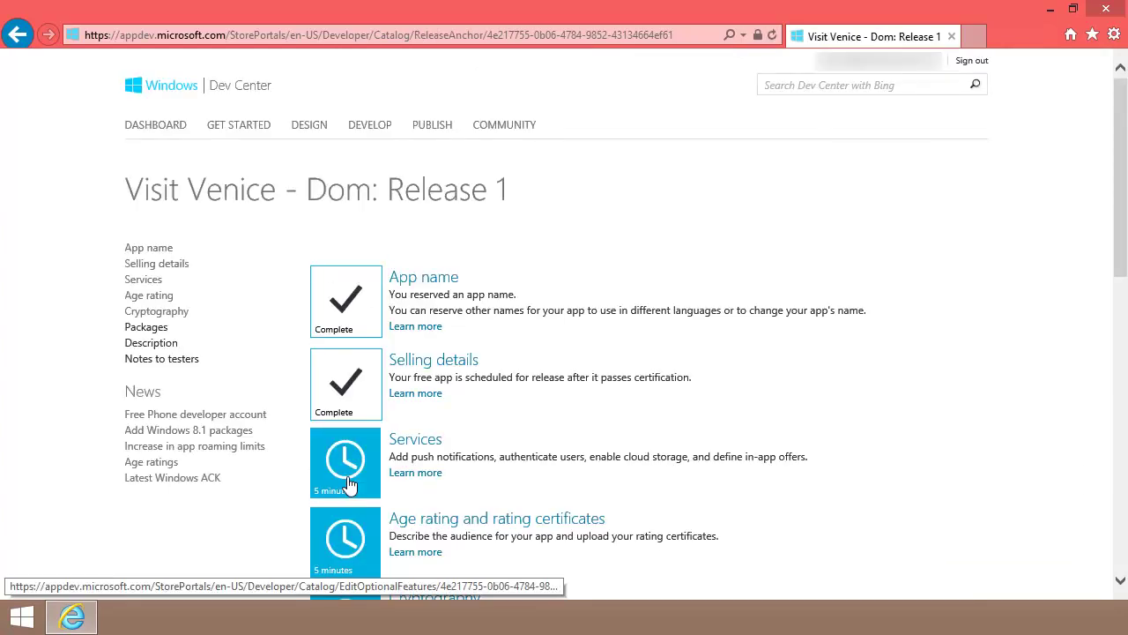
- Open the Services section and save it without adding any in-app offers
click(347, 484)
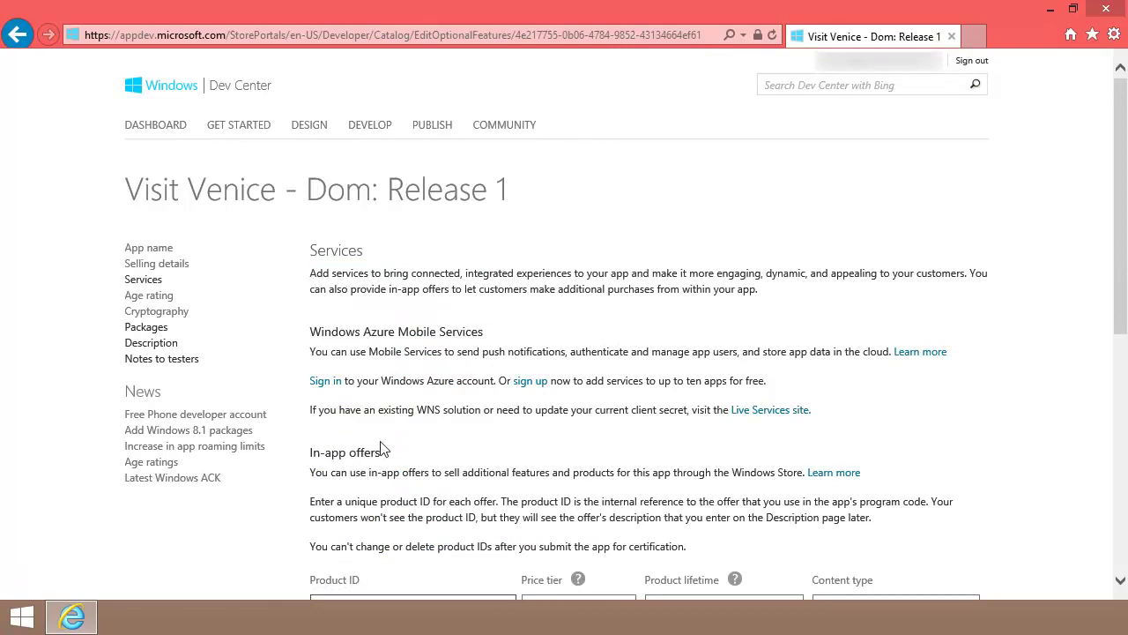
scroll(385, 447, down, 3)
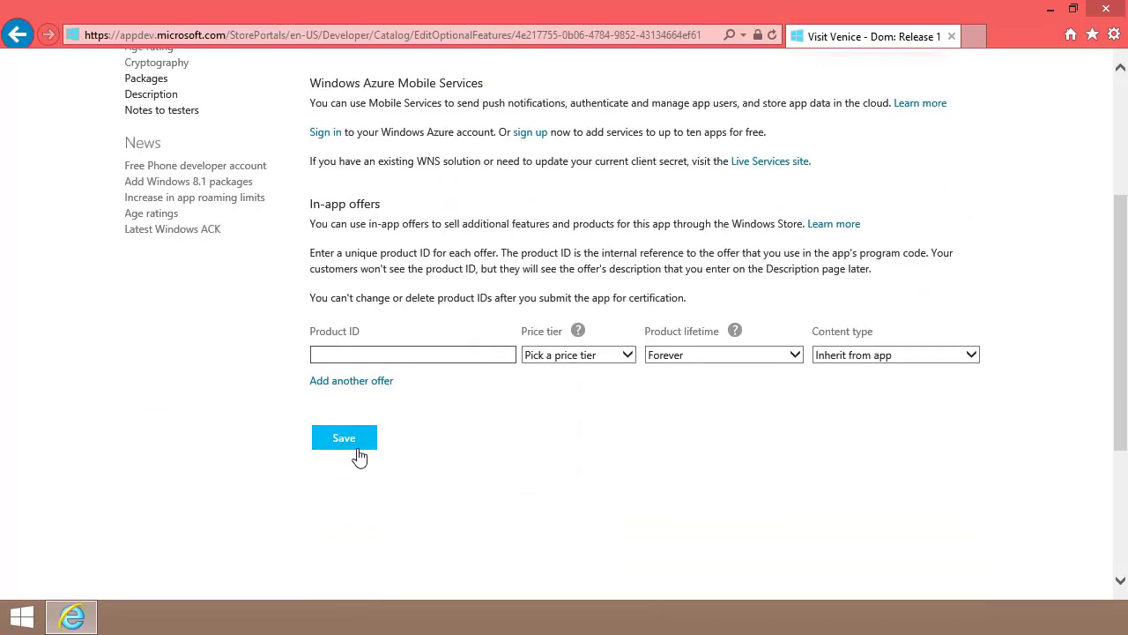
click(357, 447)
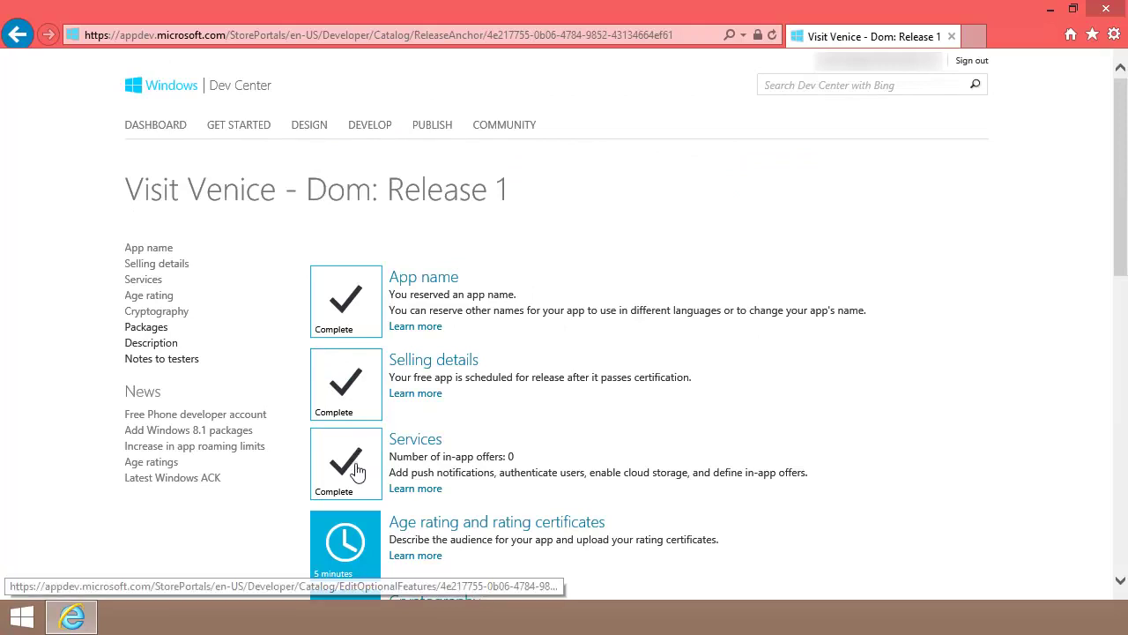
- Set the age rating to 12+ Suitable for ages 12 and older and save the section without uploading rating certificates
click(365, 536)
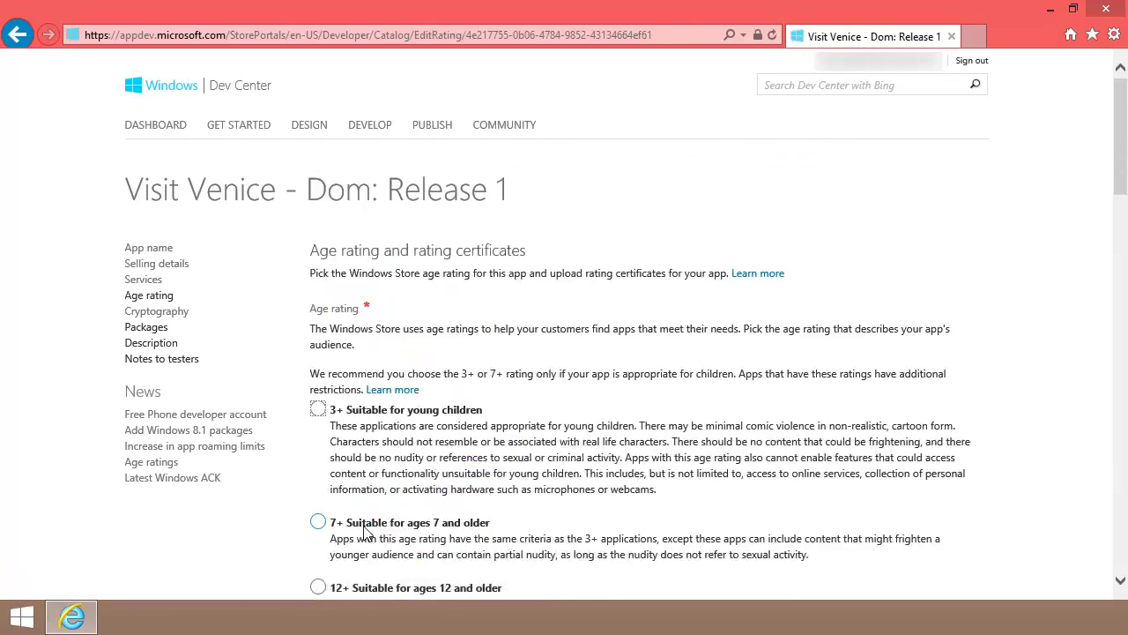
scroll(366, 529, down, 3)
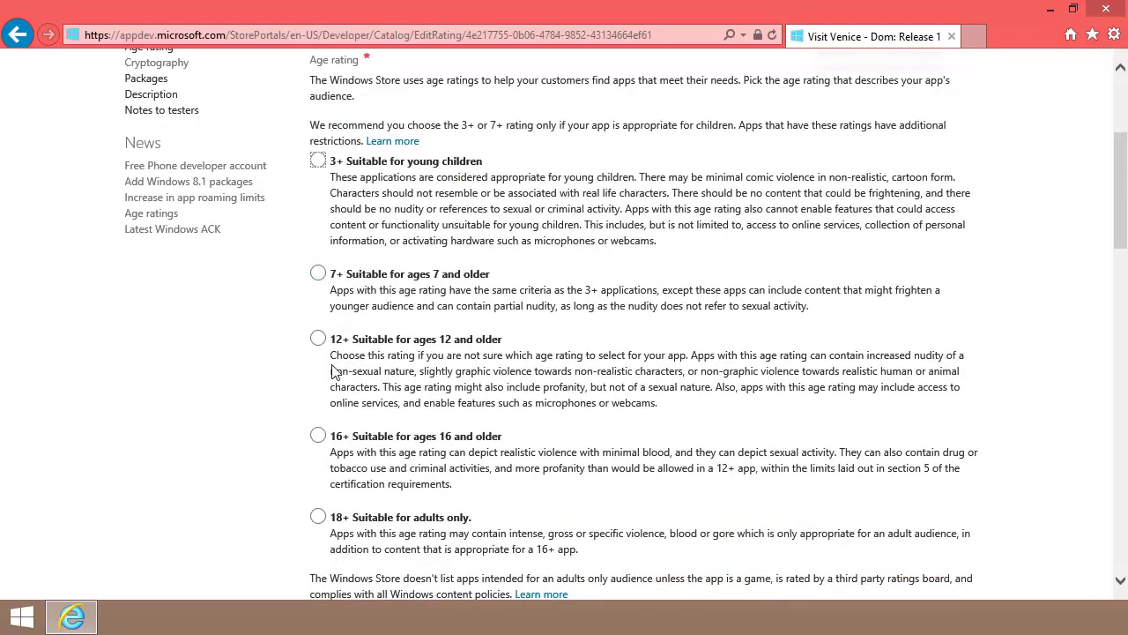
click(318, 338)
scroll(385, 370, down, 4)
scroll(387, 366, down, 6)
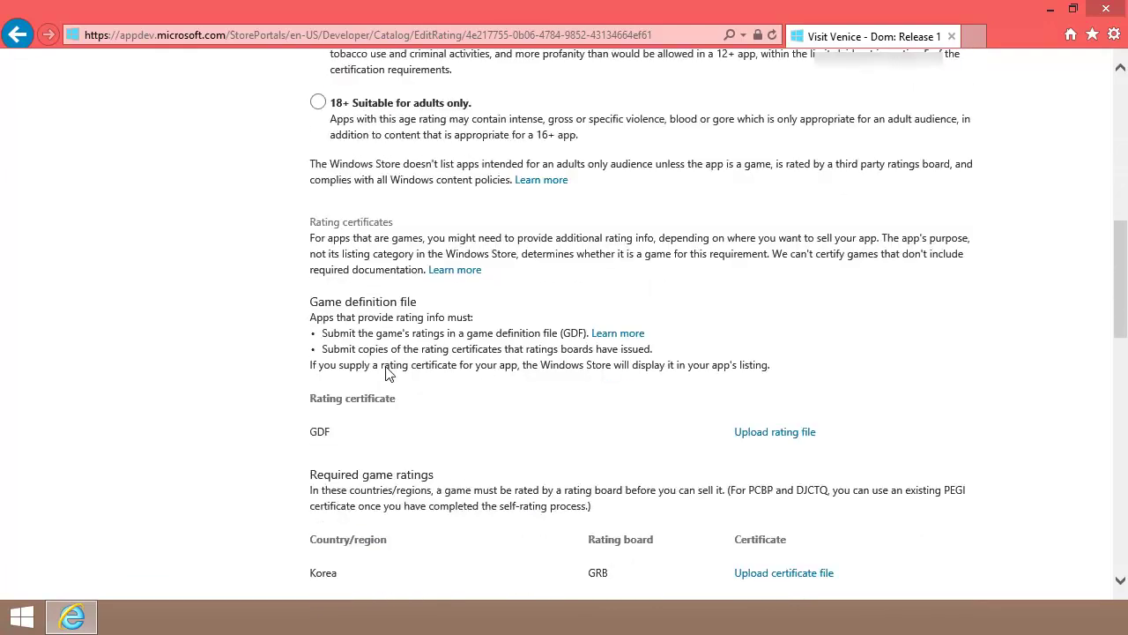
scroll(387, 366, down, 3)
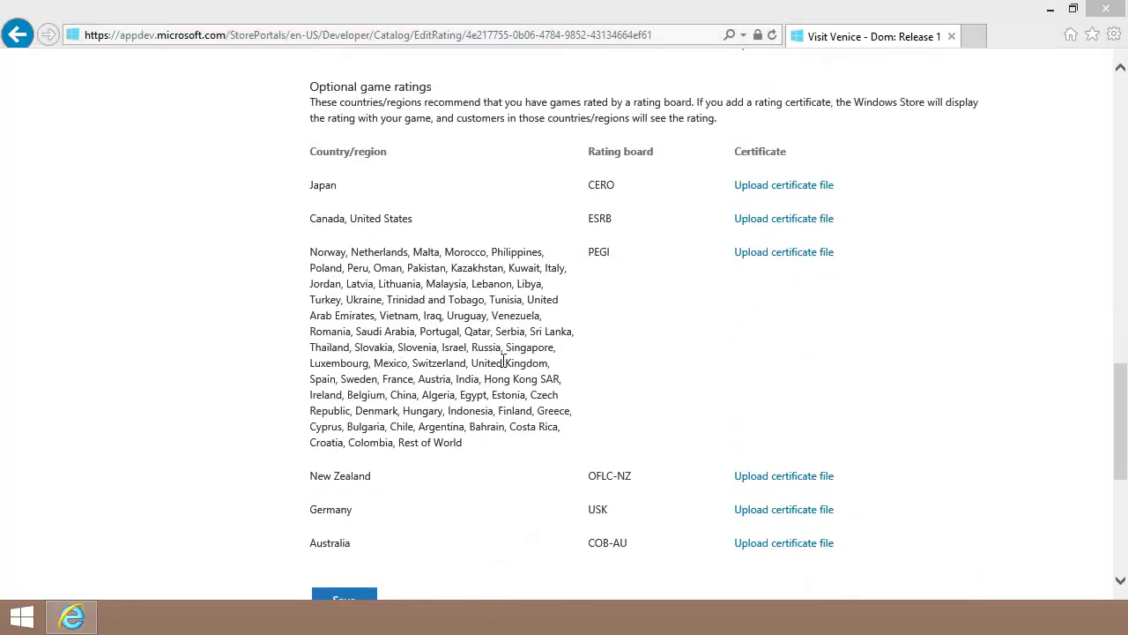
click(355, 599)
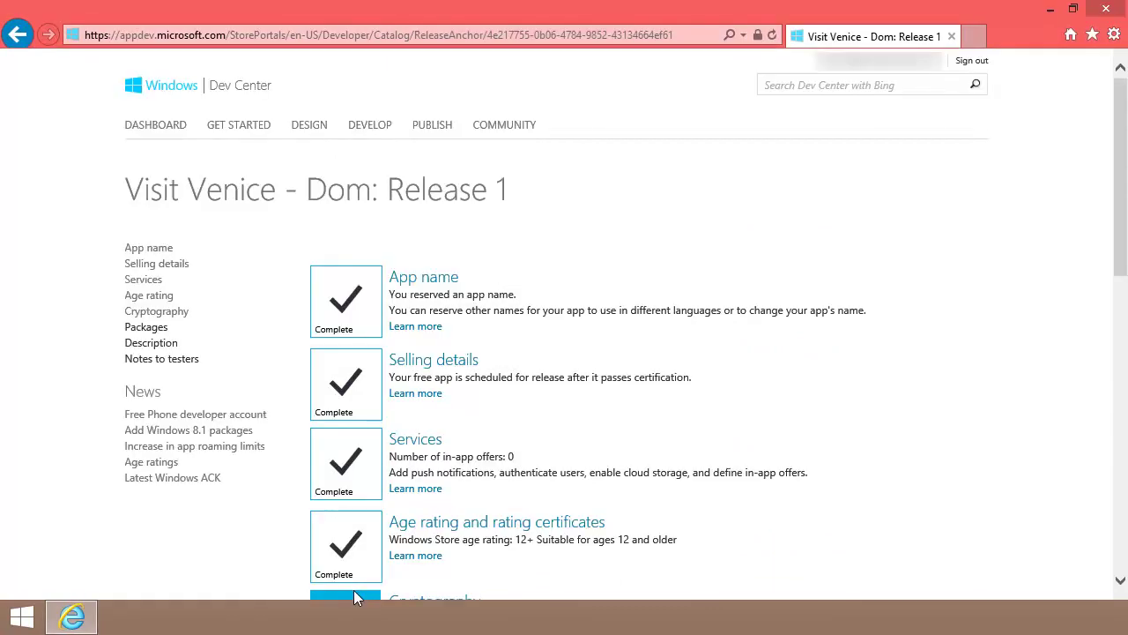
- Declare in the Cryptography section that the app uses no encryption, confirm it is widely distributable to all jurisdictions, and save
scroll(468, 493, down, 4)
click(360, 295)
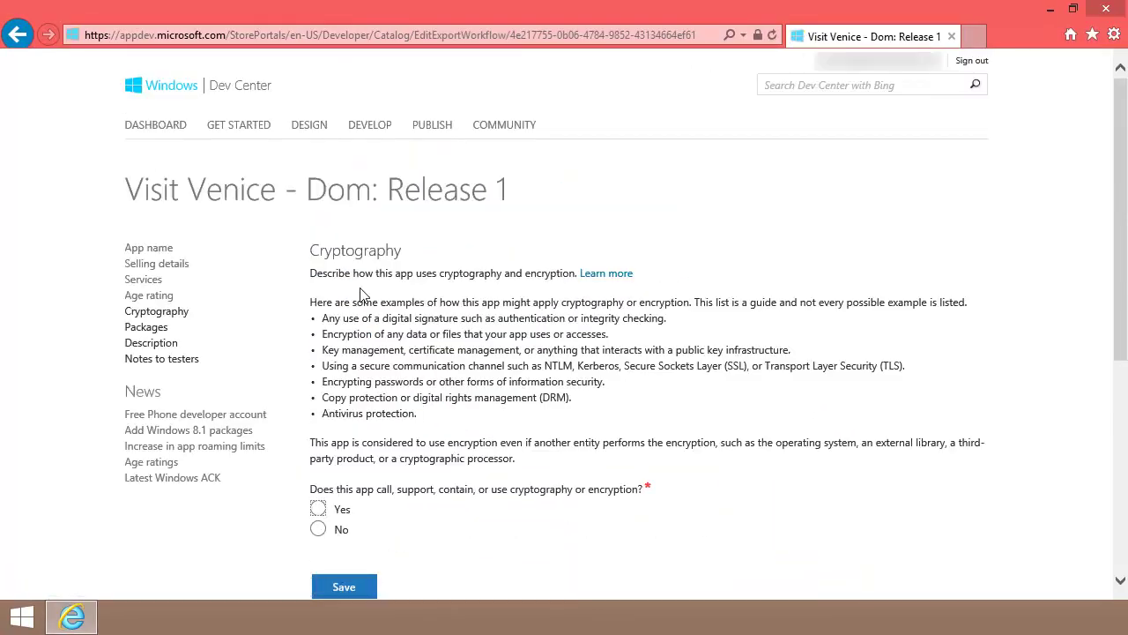
click(317, 529)
scroll(493, 557, down, 2)
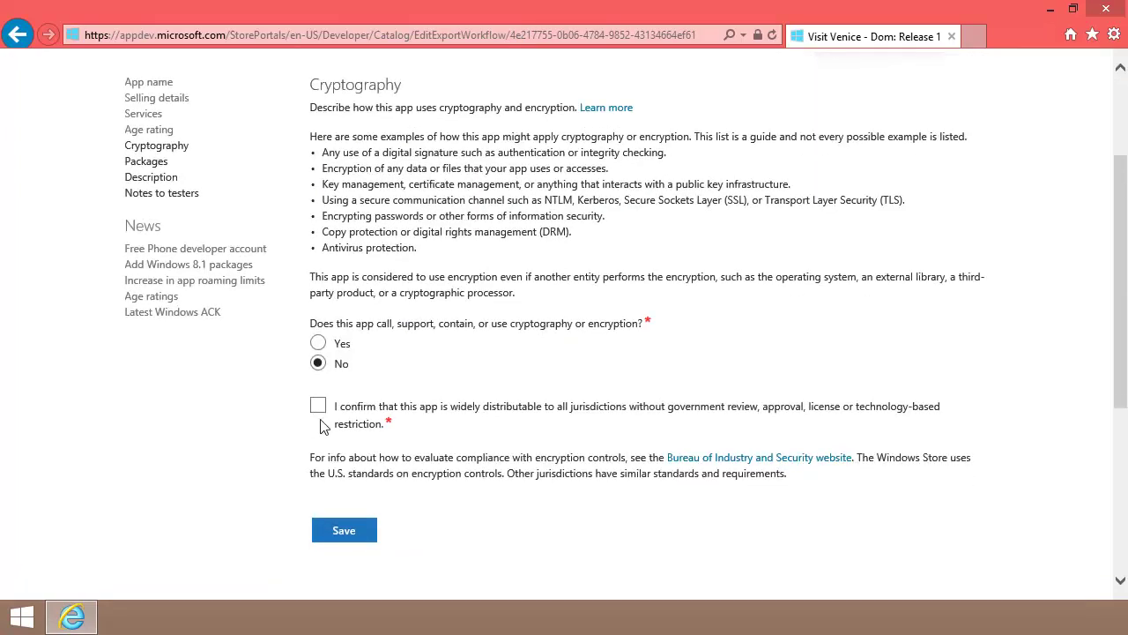
click(321, 406)
click(366, 536)
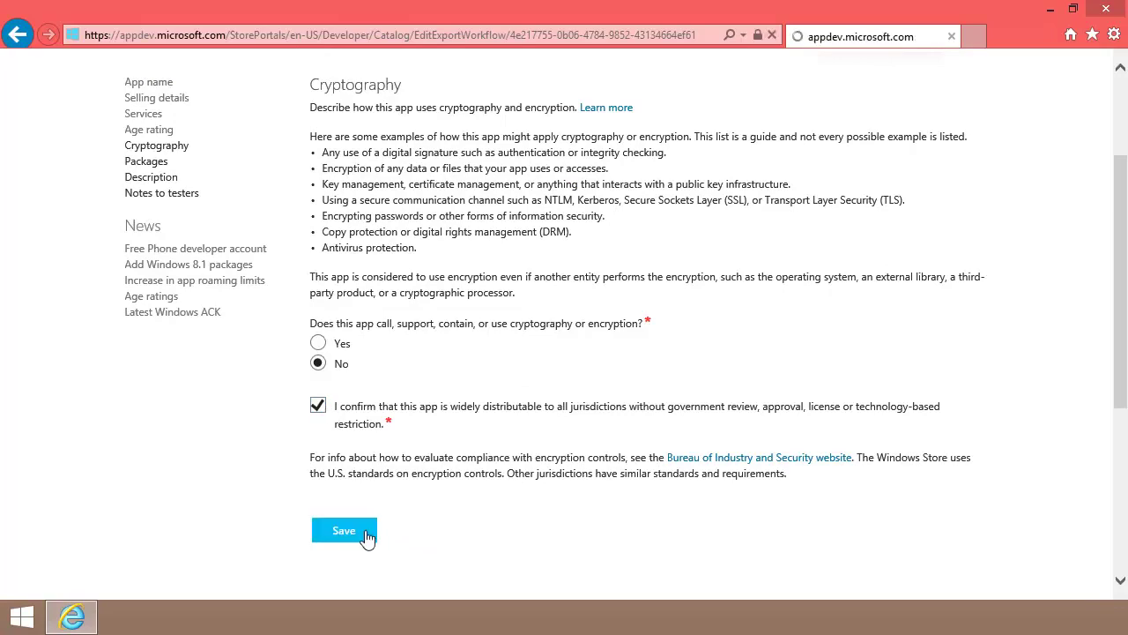
- Upload AppStudio.Windows_1.1.0.0_AnyCPU.appxupload from the AppPackages folder in File Explorer to the Packages section and save it
scroll(366, 538, down, 3)
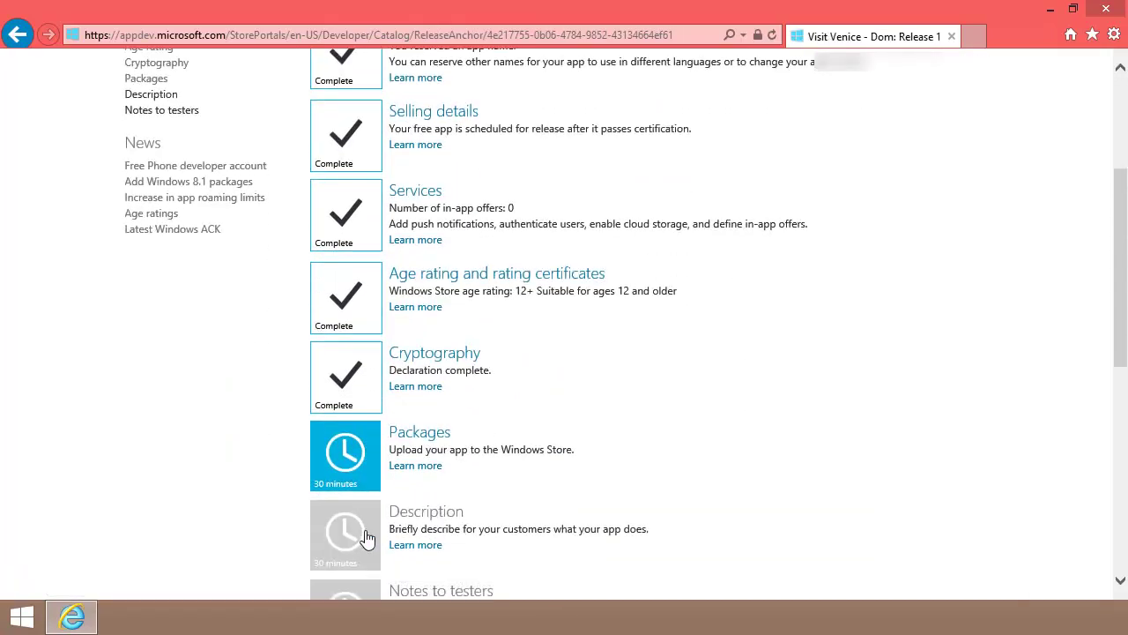
click(342, 388)
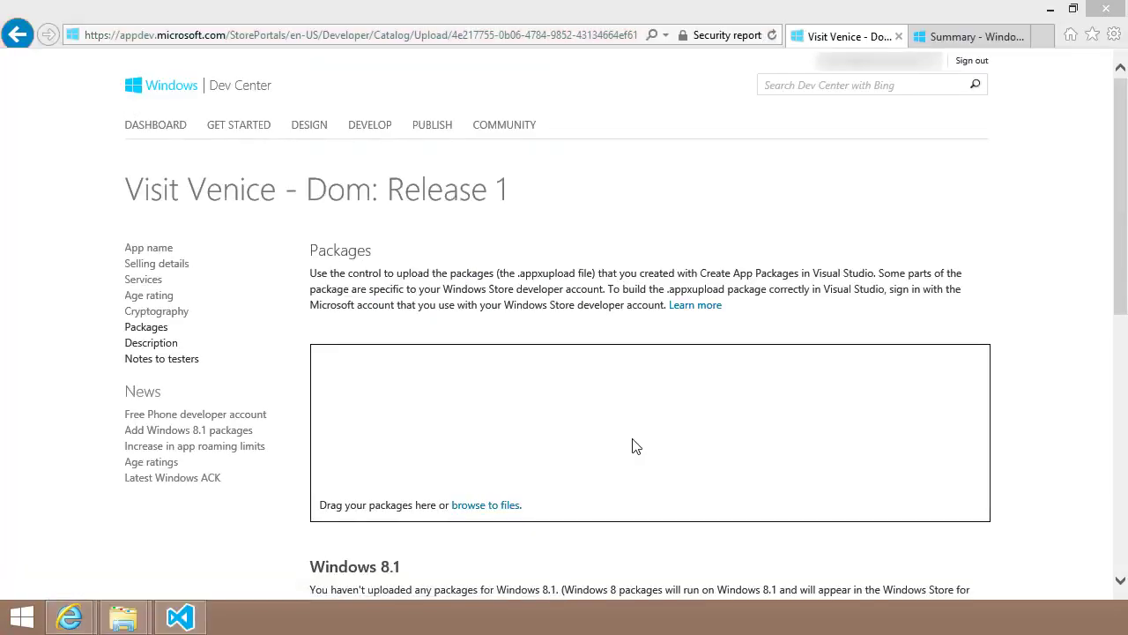
click(132, 622)
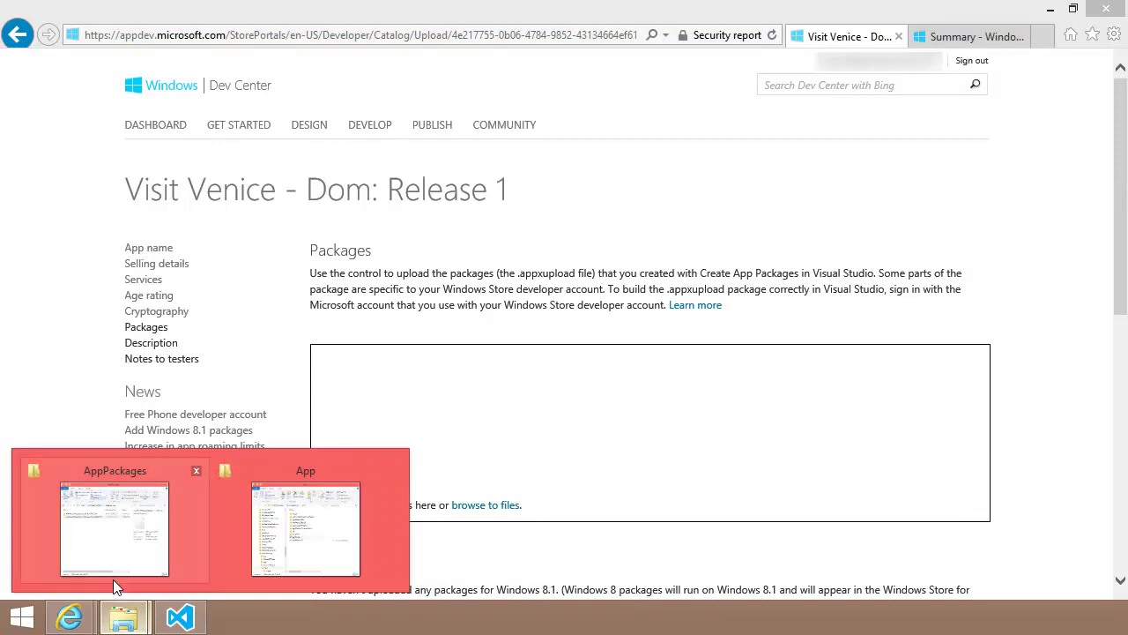
click(109, 557)
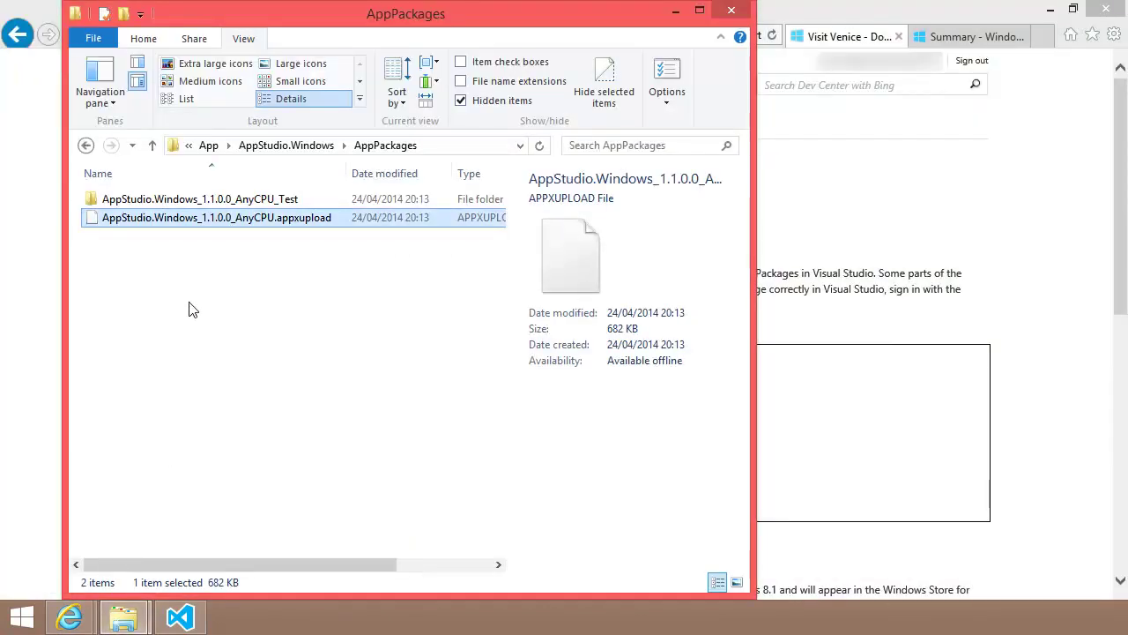
drag(181, 218, 821, 438)
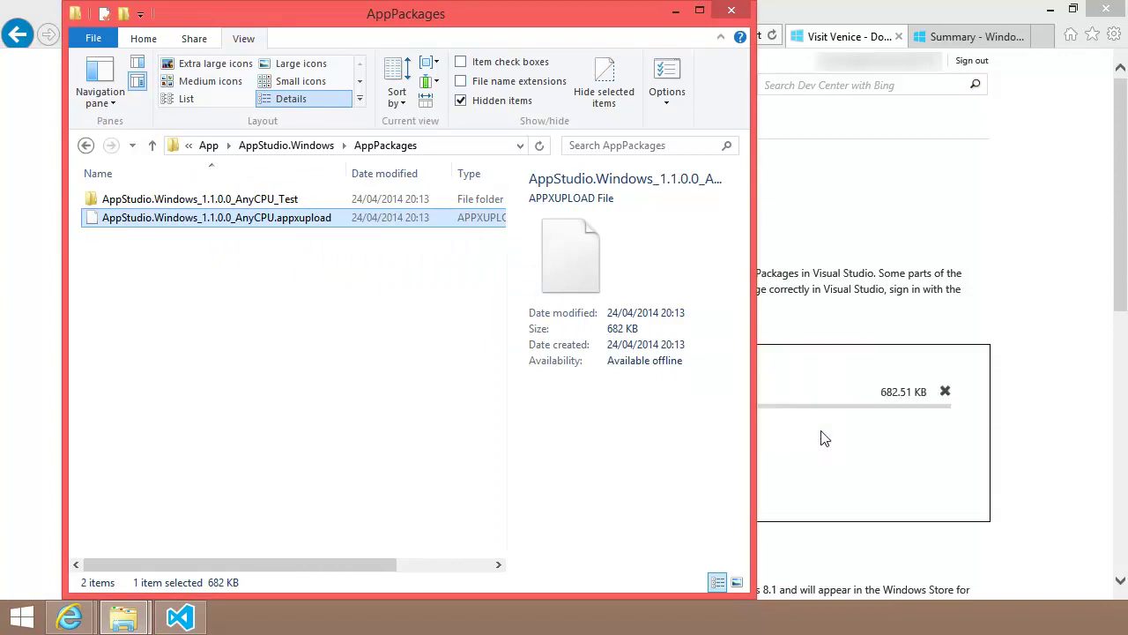
click(822, 438)
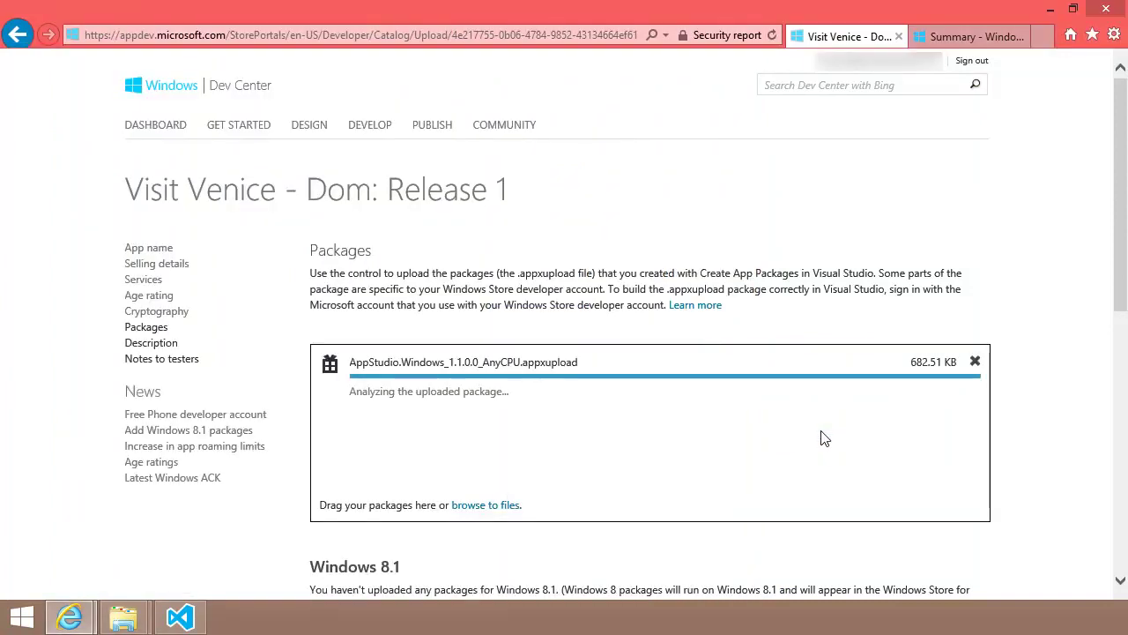
scroll(821, 438, down, 3)
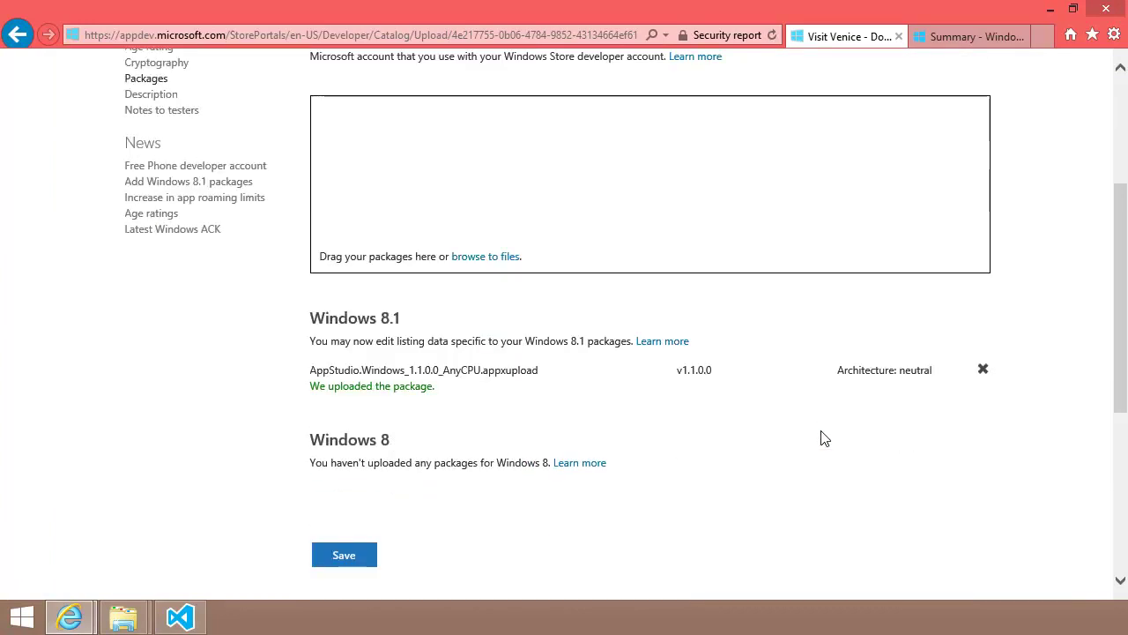
click(361, 557)
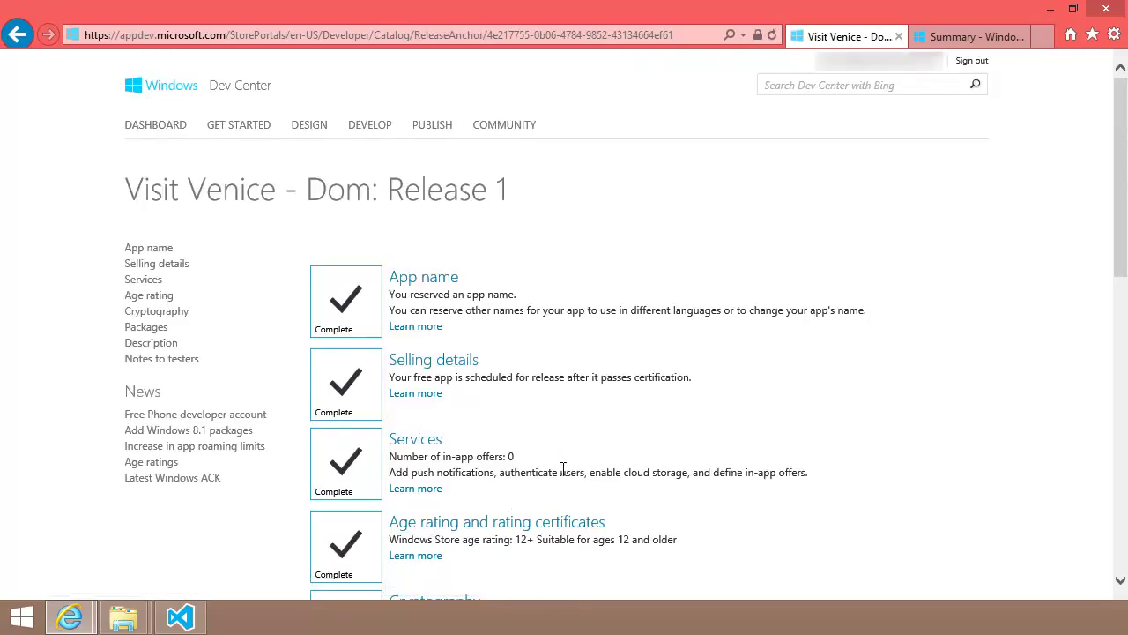
- Open the Description section and enter "If you're planning a visit to Venice..." as the Windows 8.1 description
scroll(732, 423, down, 4)
scroll(731, 429, down, 1)
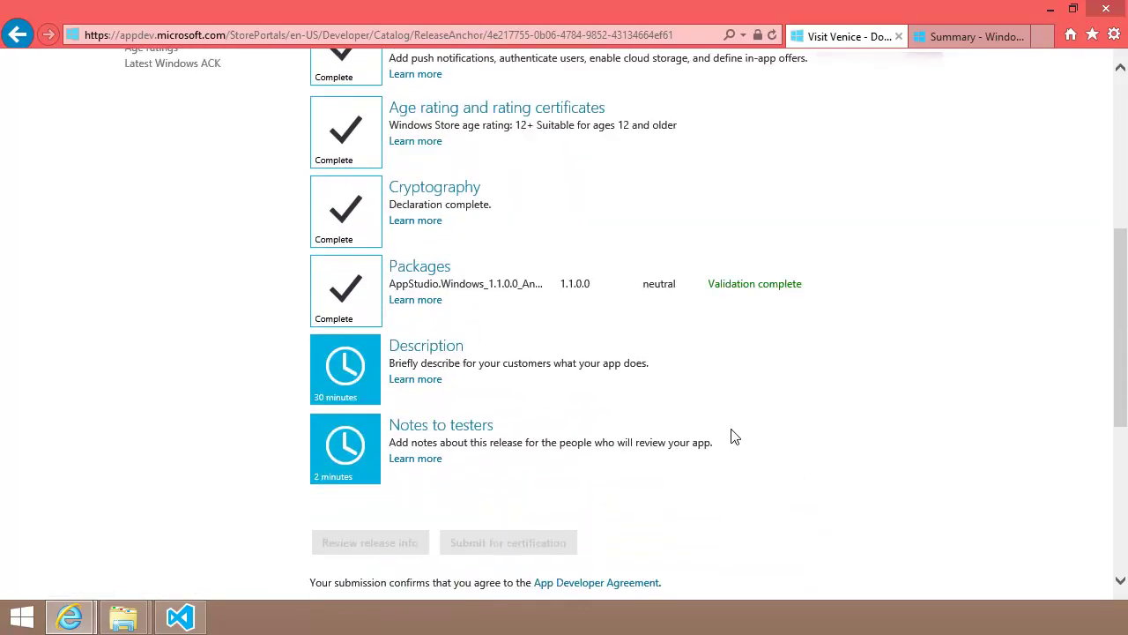
click(361, 394)
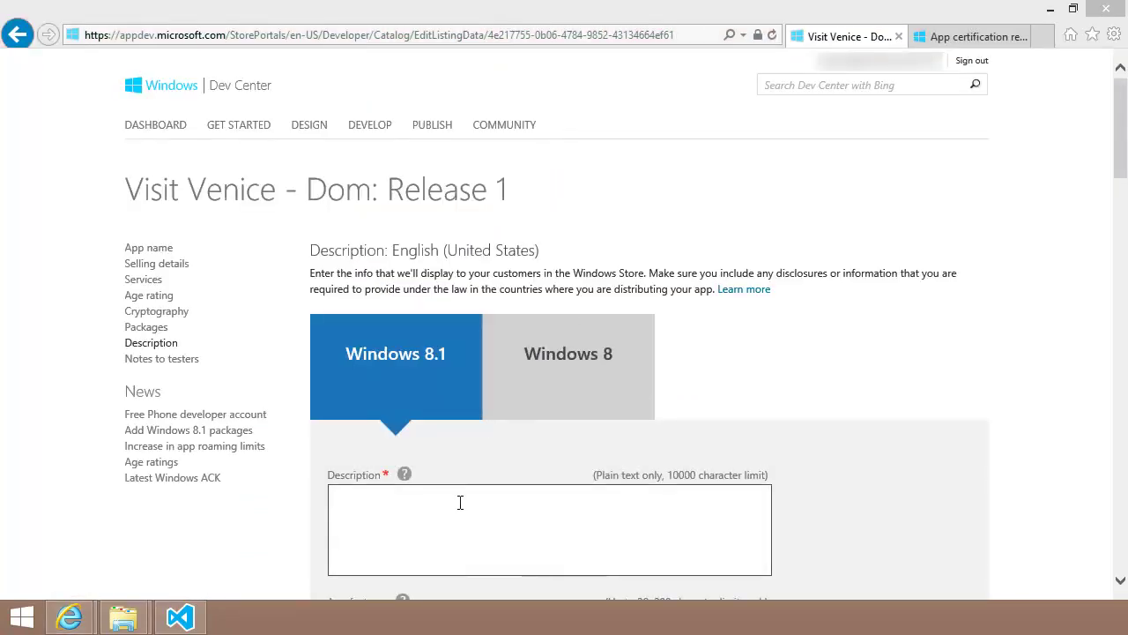
click(458, 502)
text(If you're p)
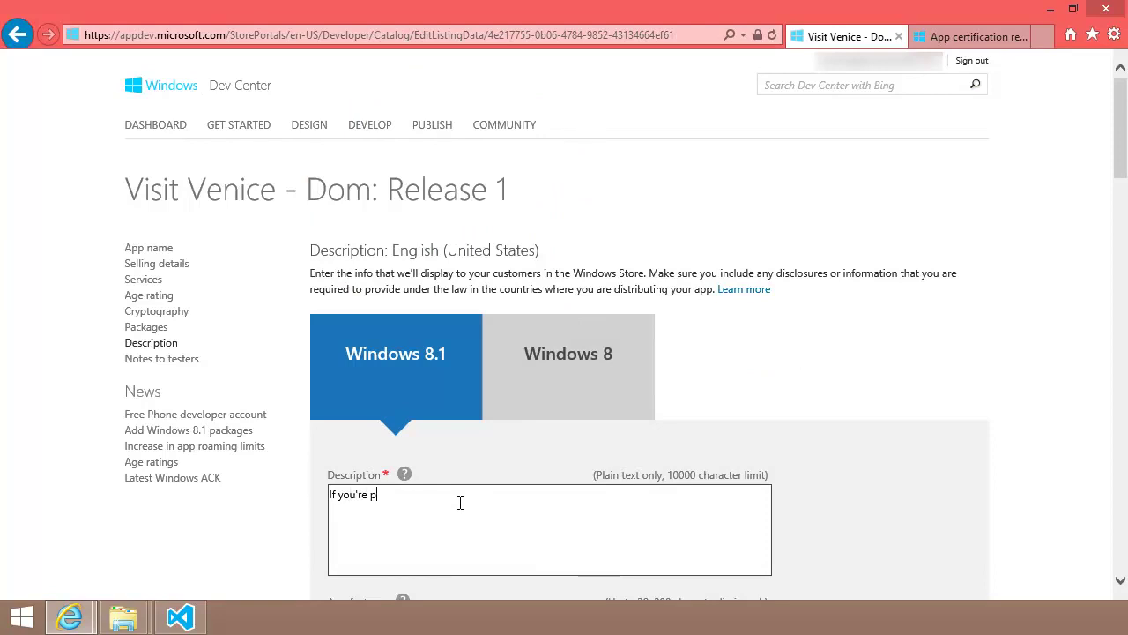
text(lanning a visit to Venice...)
scroll(459, 502, down, 1)
- Add the app features "Photo galleries" and "Links to resources" to the Windows 8.1 listing
key(Tab)
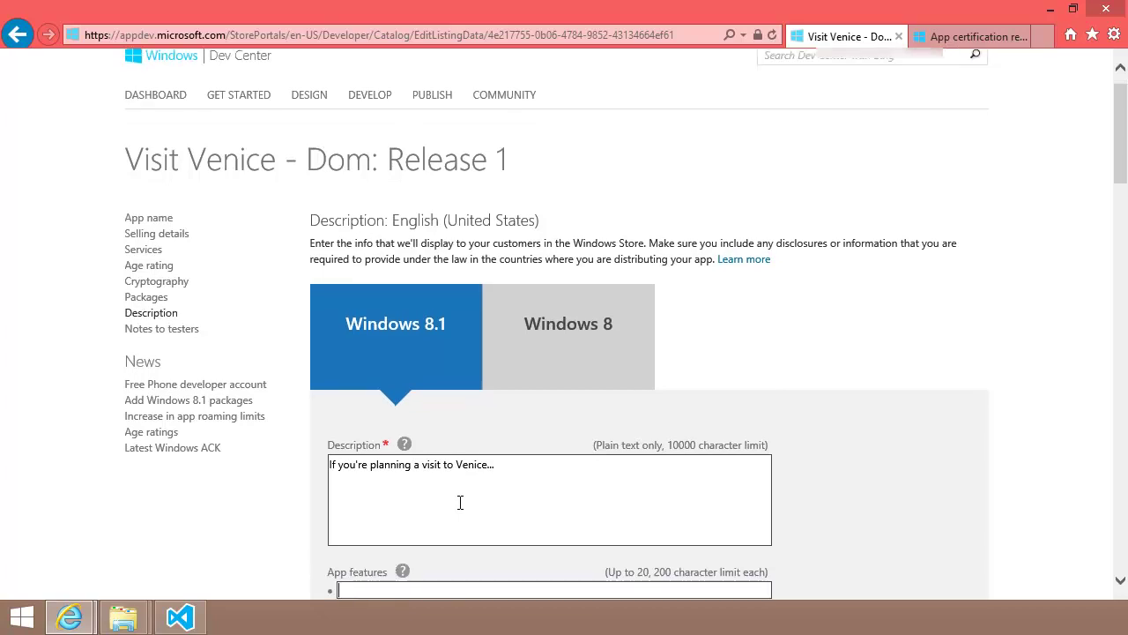
text(Photo galleries)
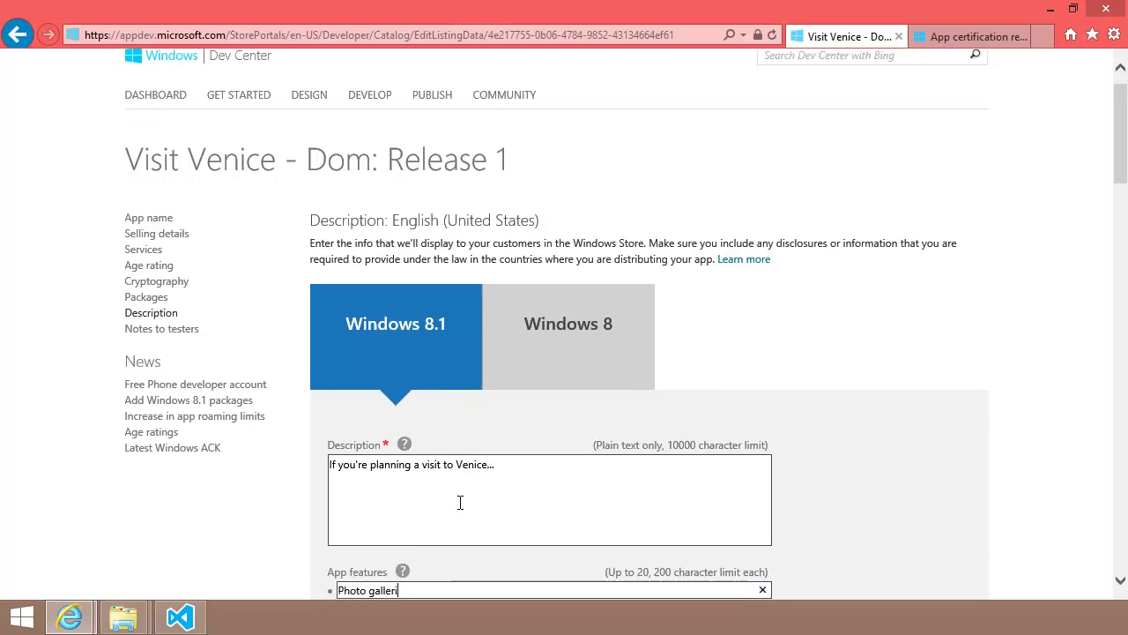
key(Tab)
text(Links to resources)
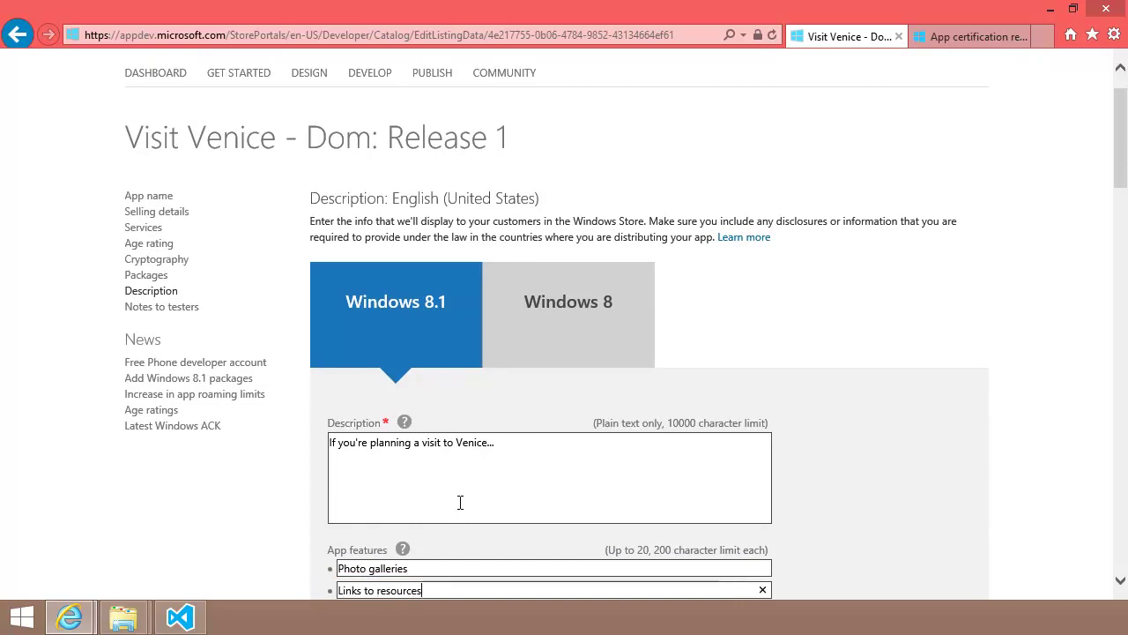
scroll(460, 503, down, 4)
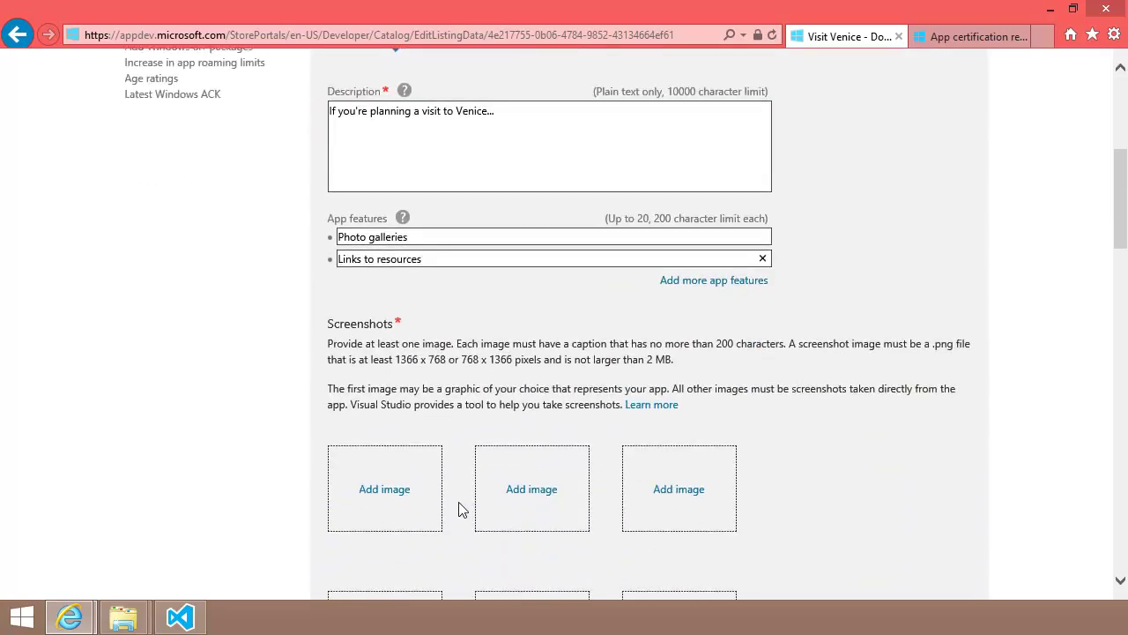
- Add the screenshot image from the UniversalProject folder to the Windows 8.1 listing and caption it "The main screen..."
scroll(460, 509, down, 1)
click(379, 410)
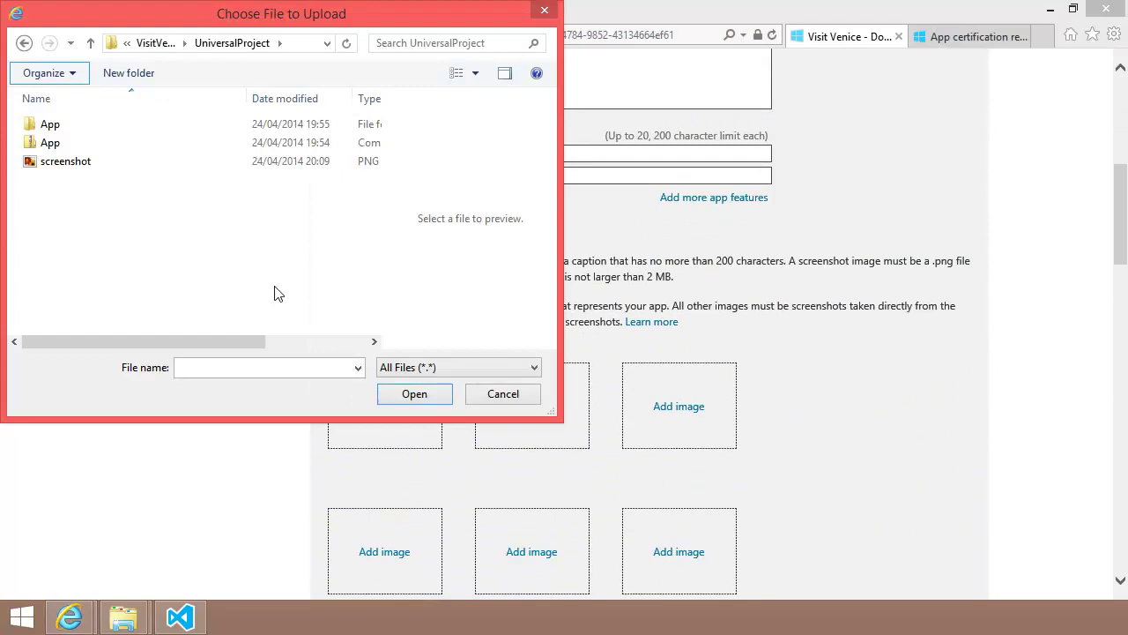
click(53, 163)
click(412, 395)
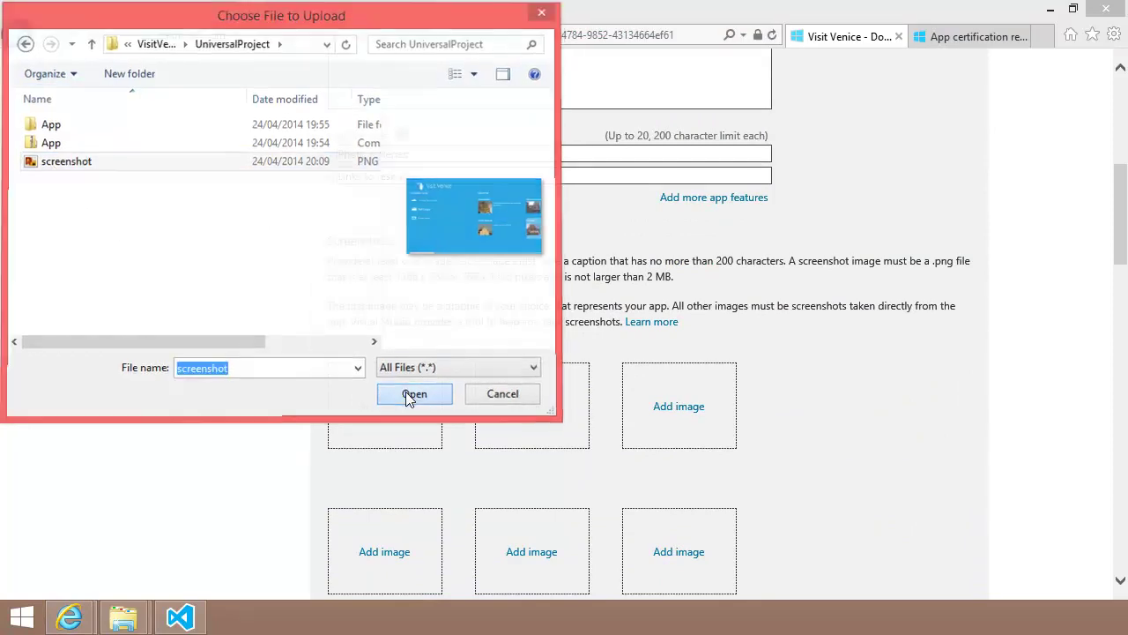
click(379, 458)
text(The main)
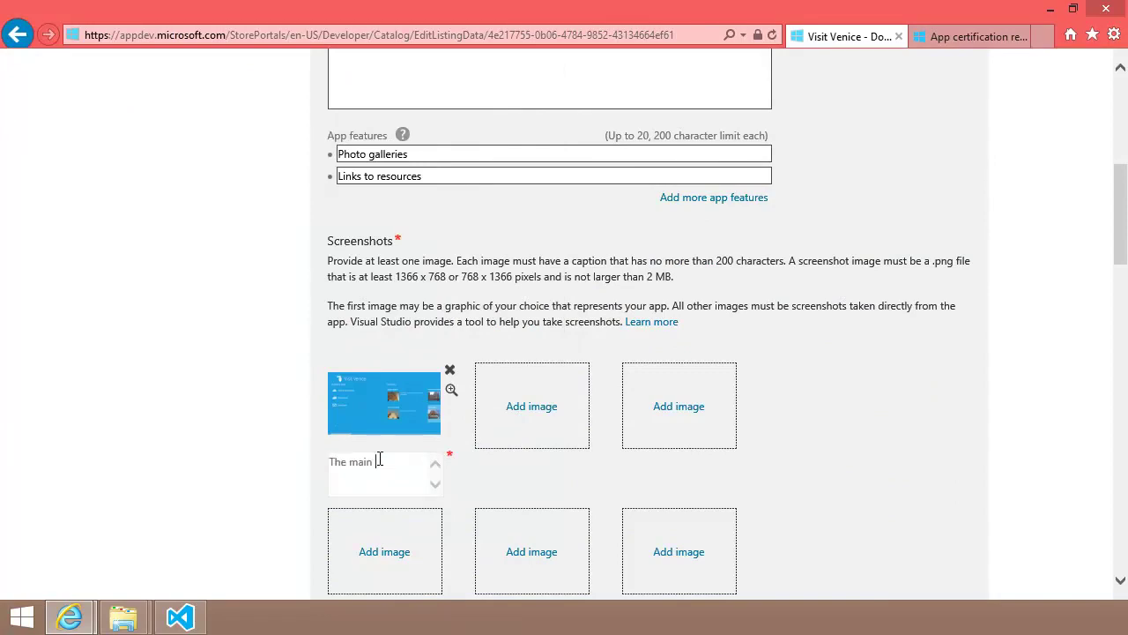
text( screen...)
- Enter venice, italy and travel as the app's keywords for all Windows versions
scroll(796, 414, down, 5)
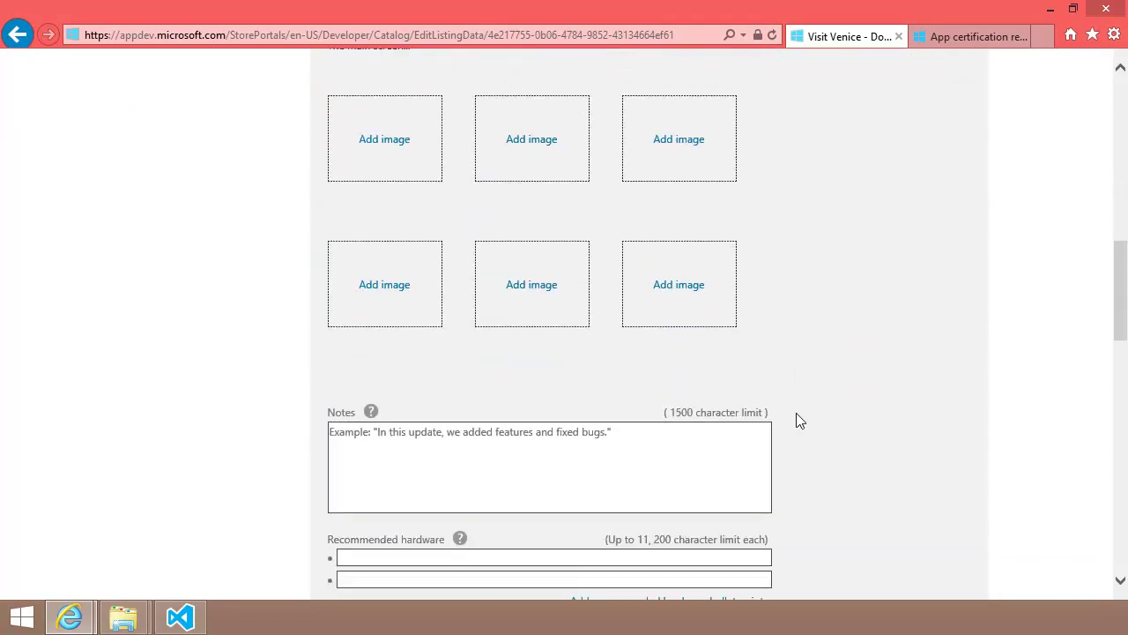
scroll(796, 421, down, 3)
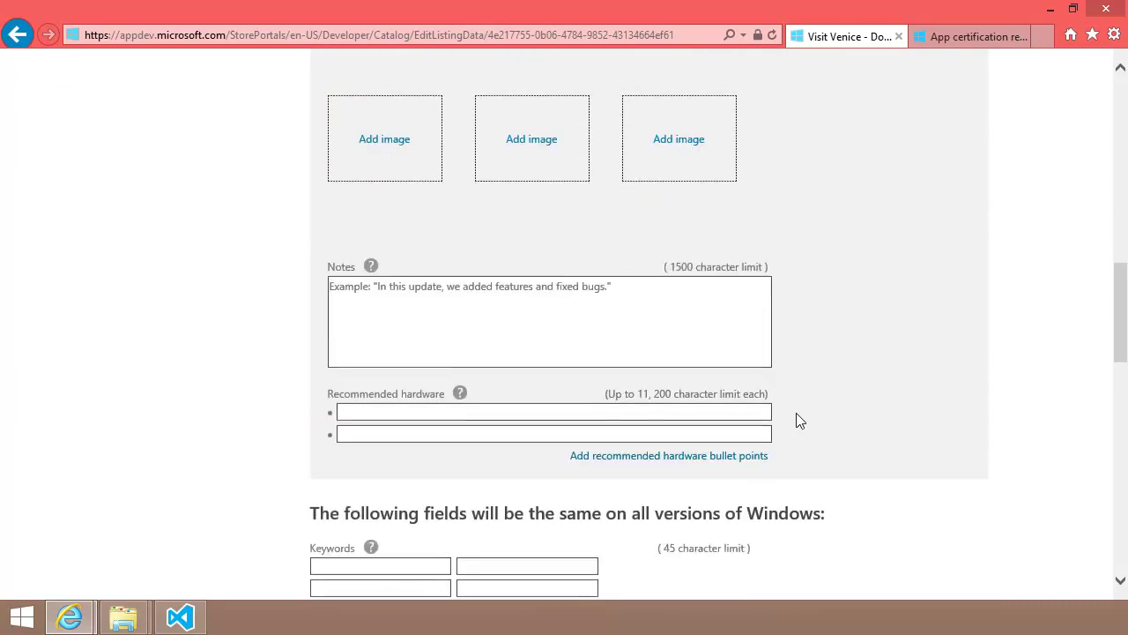
scroll(796, 420, down, 1)
click(393, 379)
text(venice)
key(Tab)
text(i)
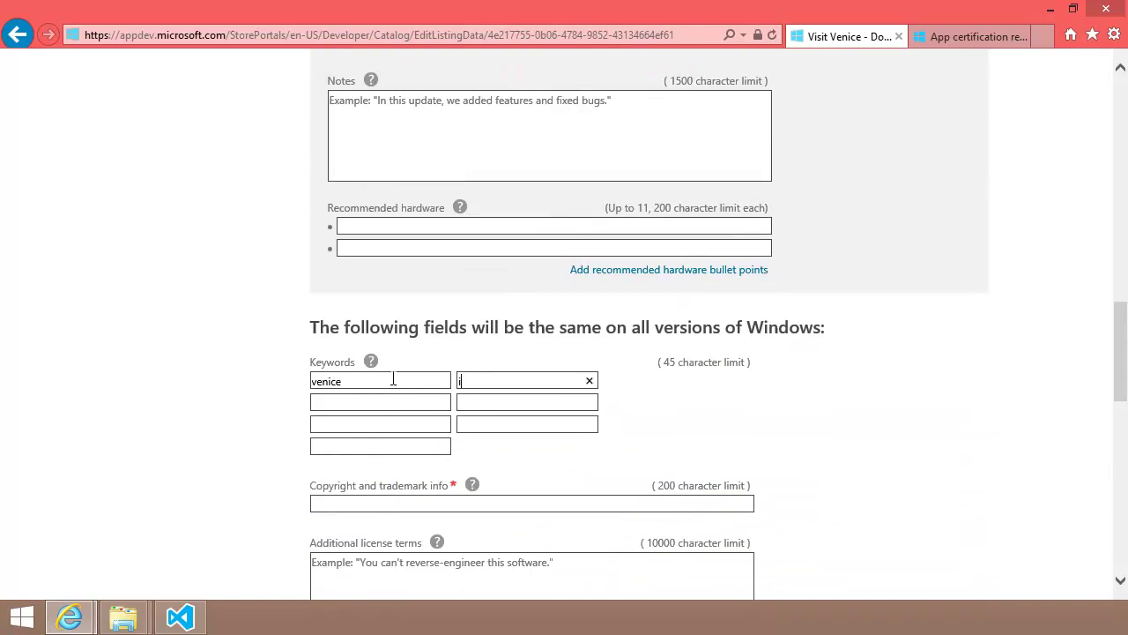
text(taly)
key(Tab)
text(travel)
- Set the copyright and trademark info to Contoso
click(424, 503)
text(Contoso)
scroll(424, 504, down, 1)
scroll(426, 503, down, 2)
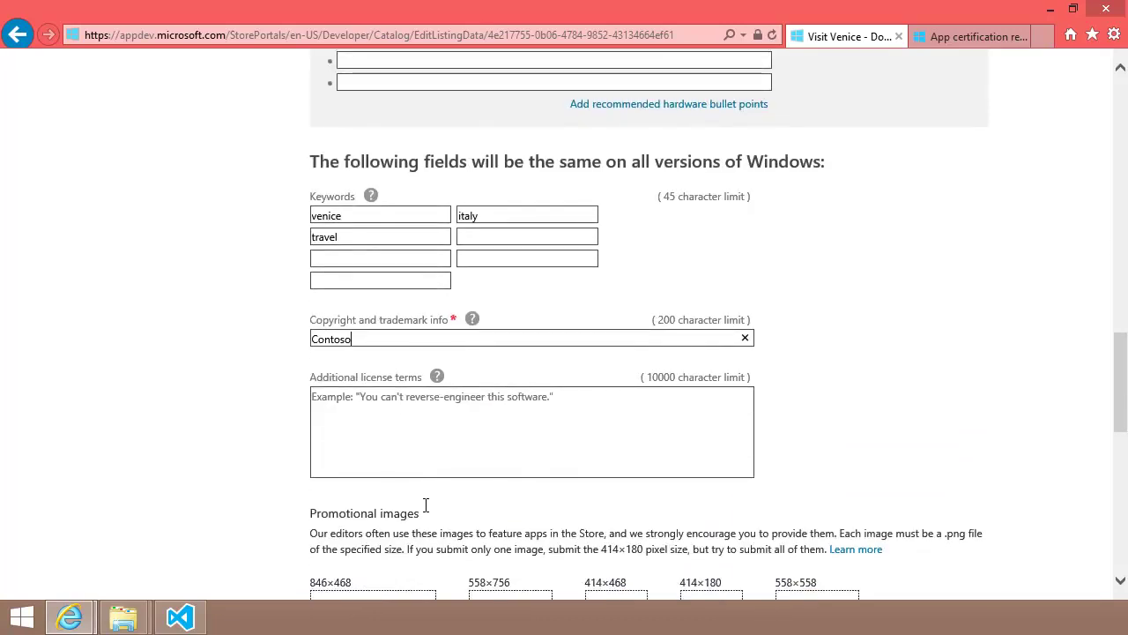
scroll(424, 510, down, 3)
click(392, 476)
text(su)
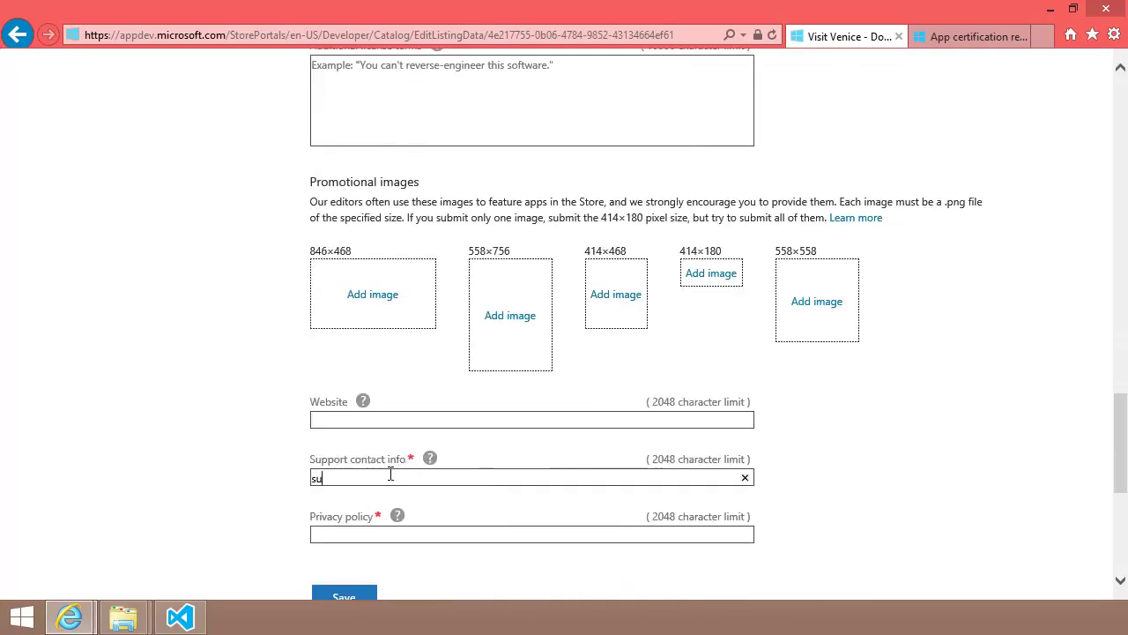
text(pport@contoso.com)
click(378, 533)
text(http)
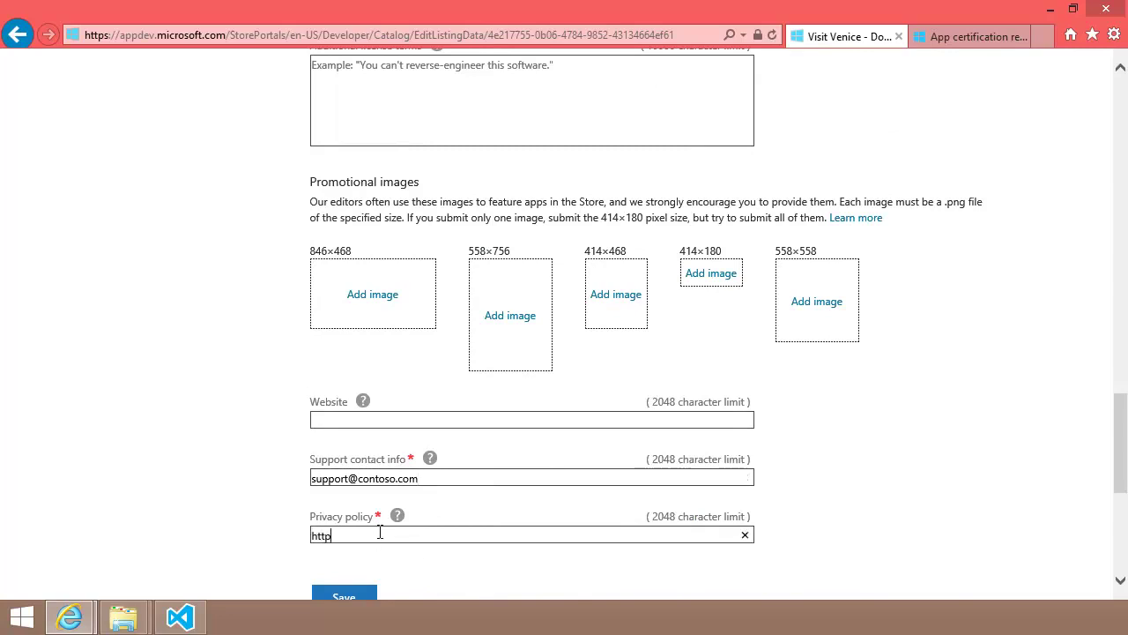
text(://www.contoso.com/privacy.html)
- Check the privacy statement rules on the app certification requirements page and save the completed Description section
click(962, 40)
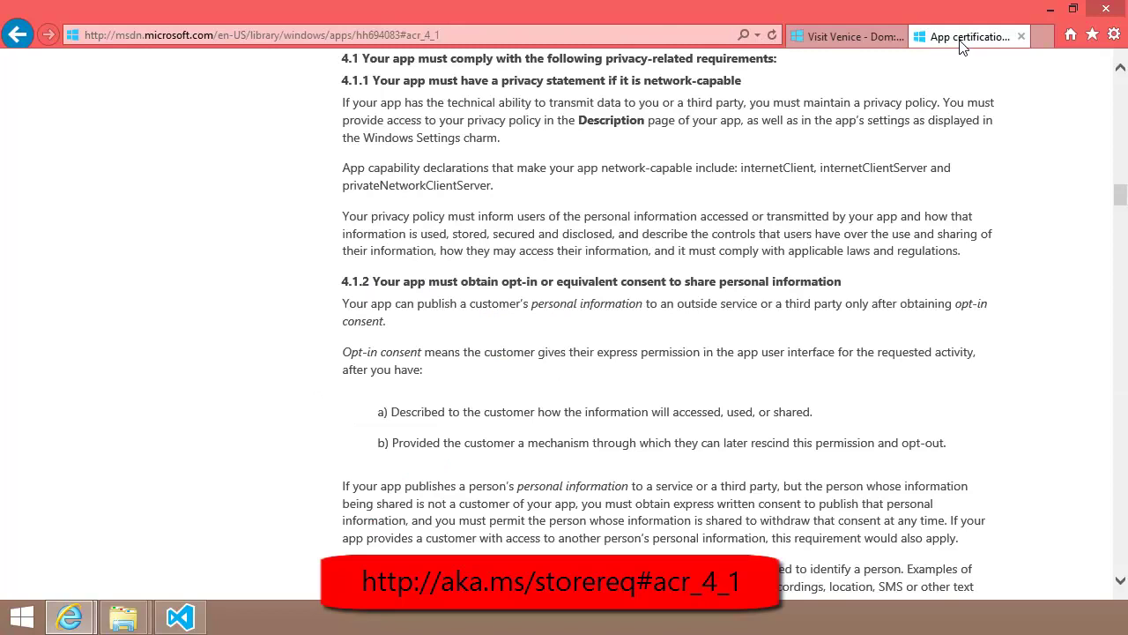
click(868, 44)
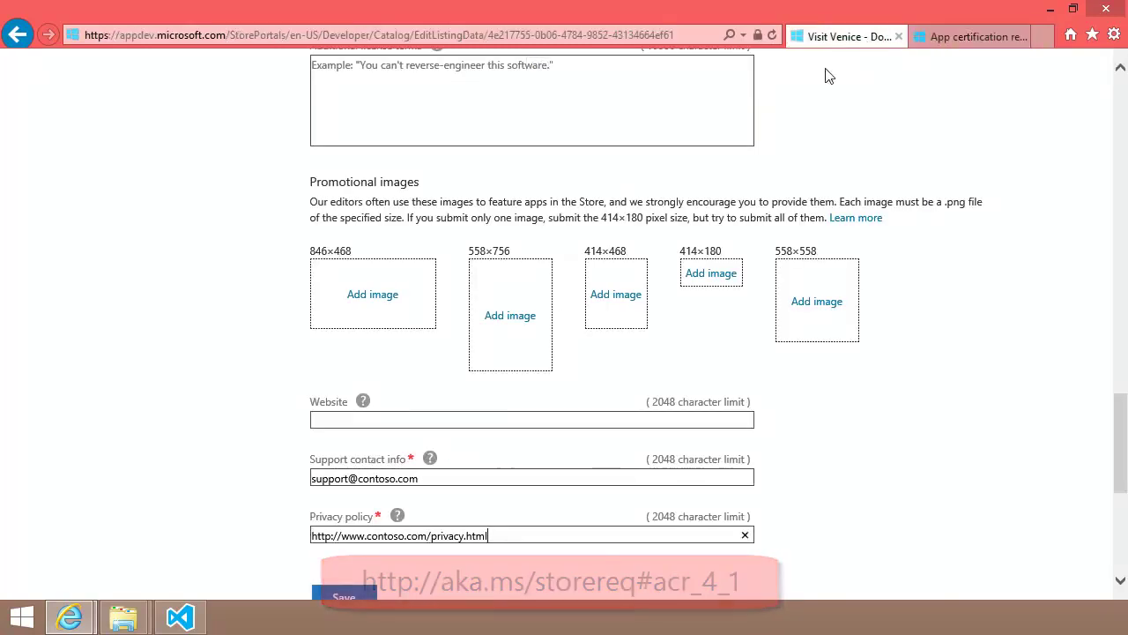
click(328, 598)
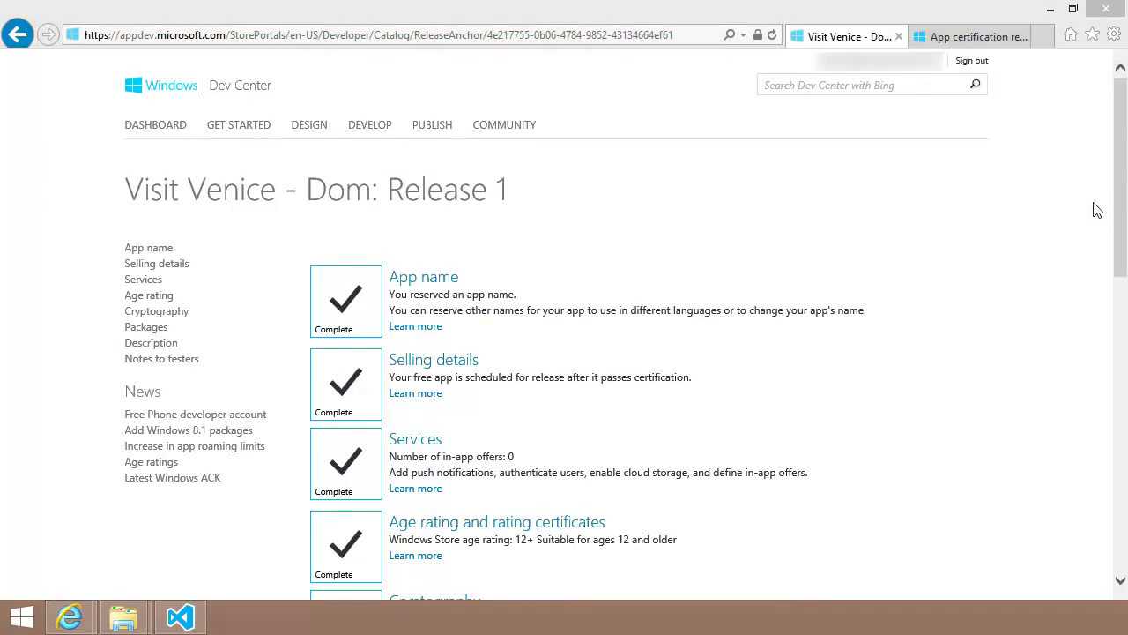
- Open the Notes to testers section and save it without entering any instructions
drag(1121, 211, 1121, 397)
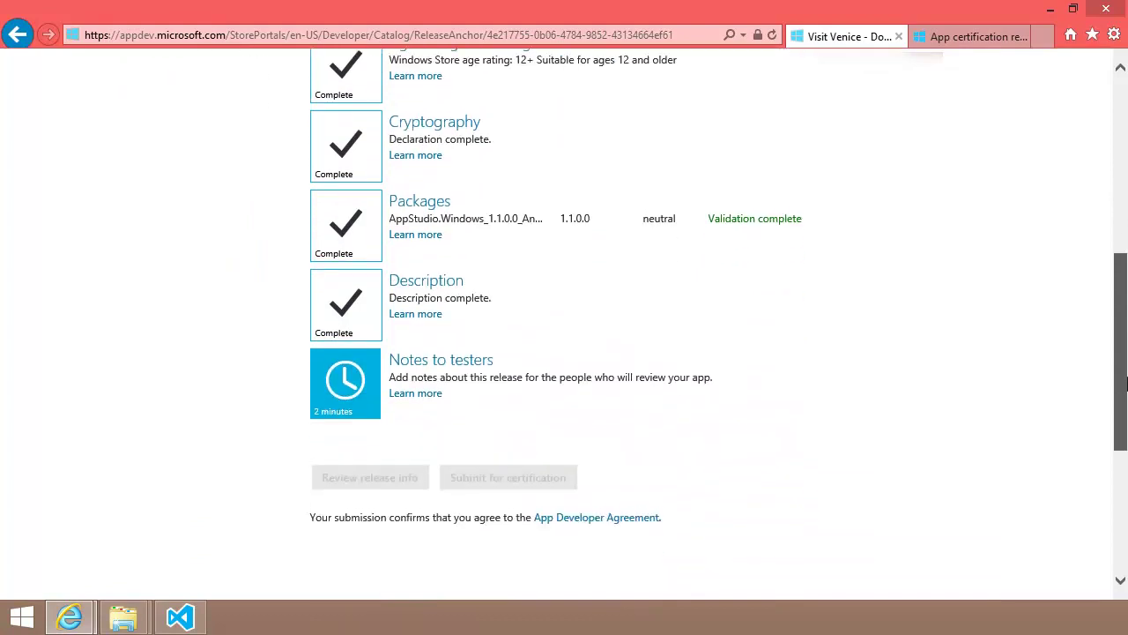
click(355, 379)
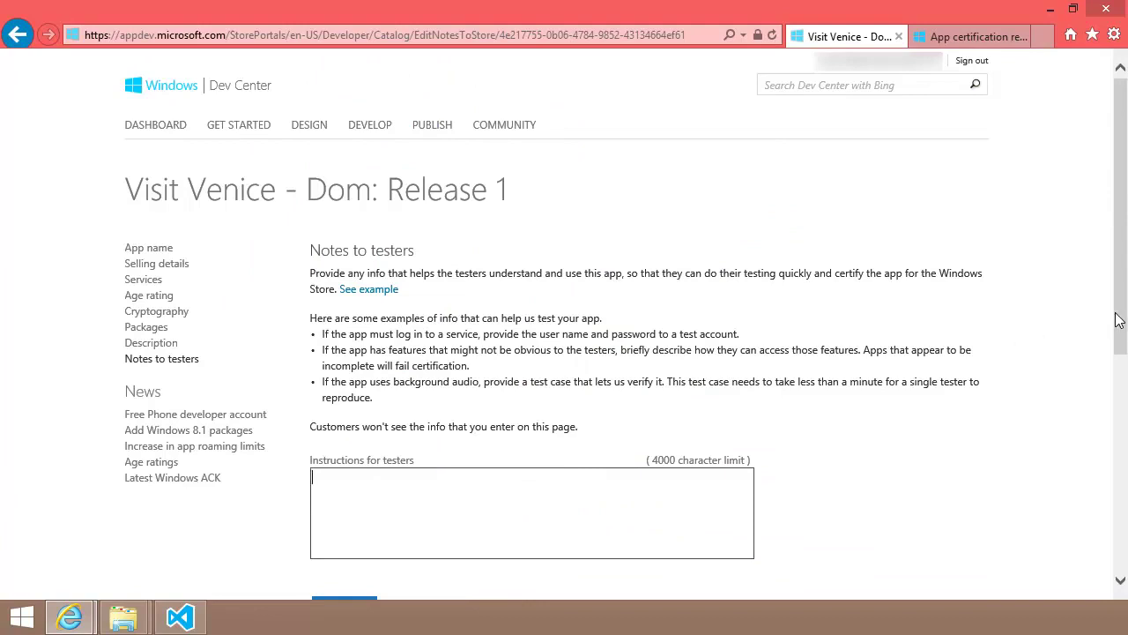
drag(1121, 319, 1123, 425)
click(344, 392)
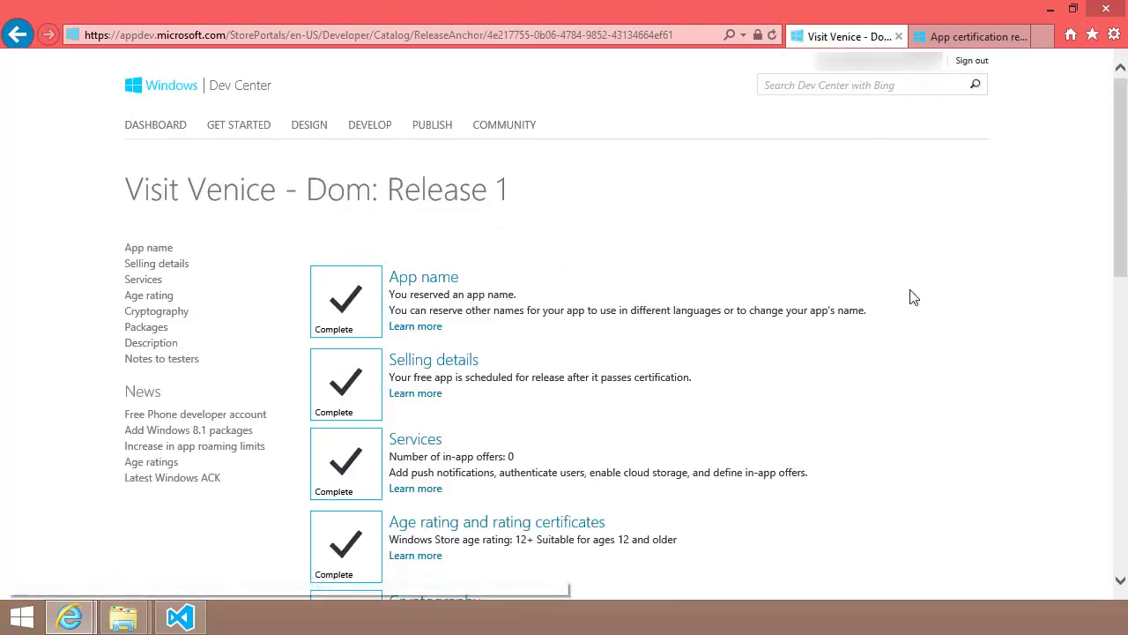
- Submit Release 1 for certification and open the Visit Venice app's status from the dashboard
drag(1121, 255, 1121, 474)
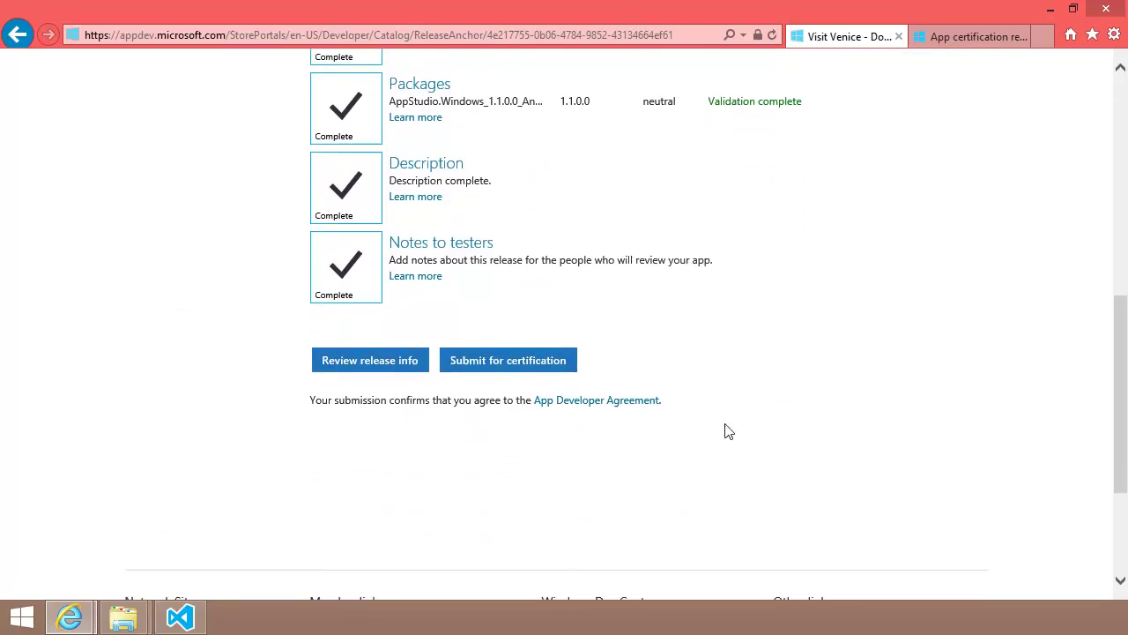
click(505, 361)
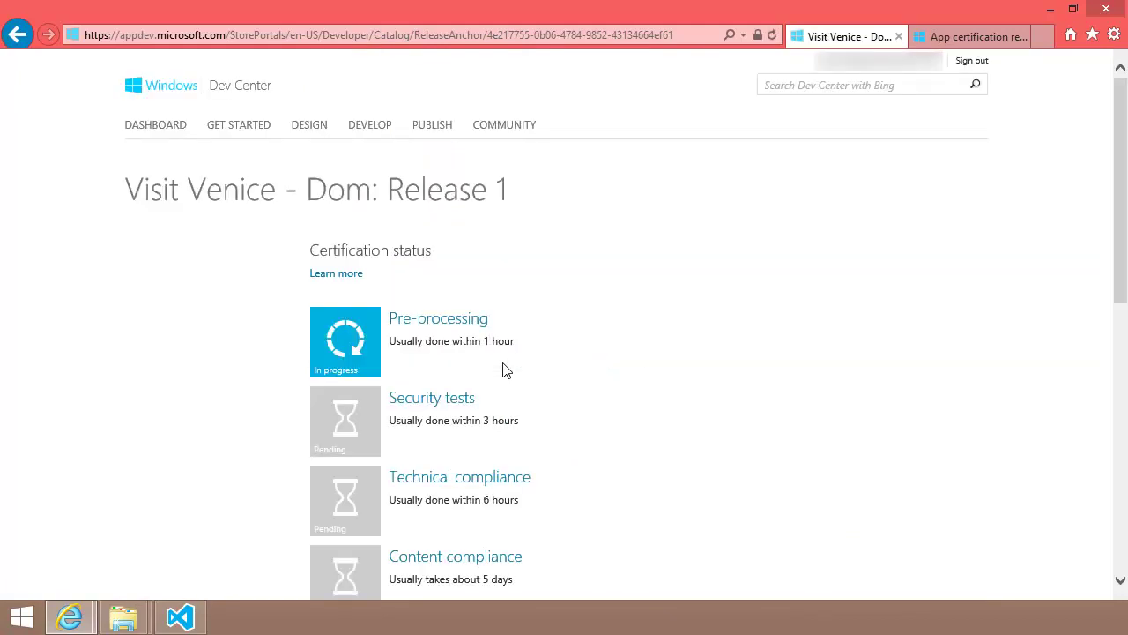
click(158, 130)
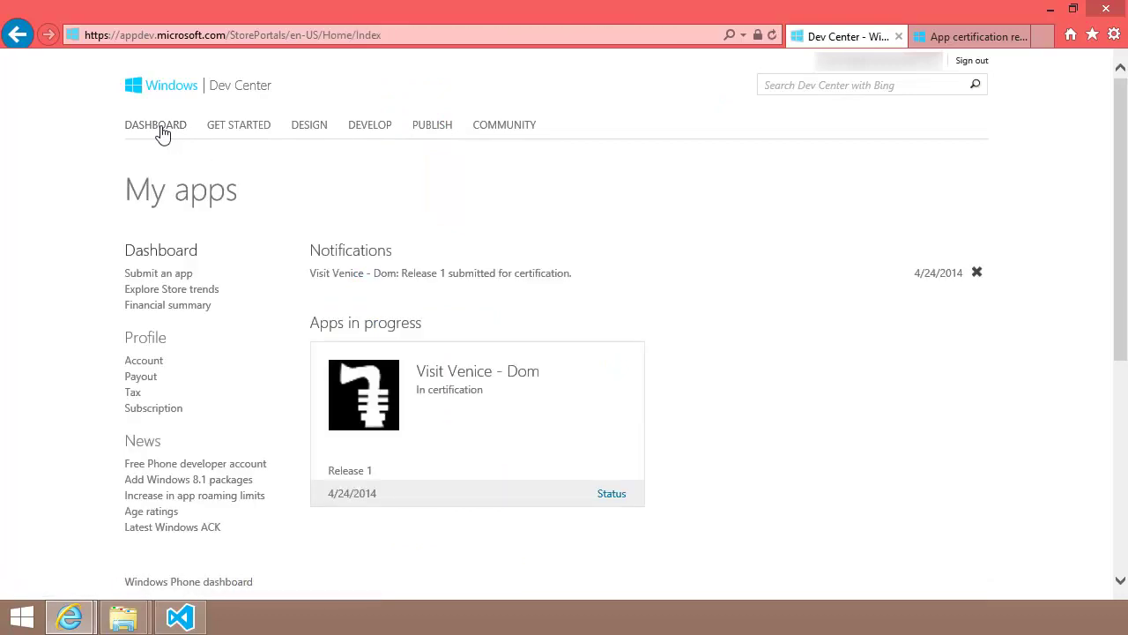
click(612, 495)
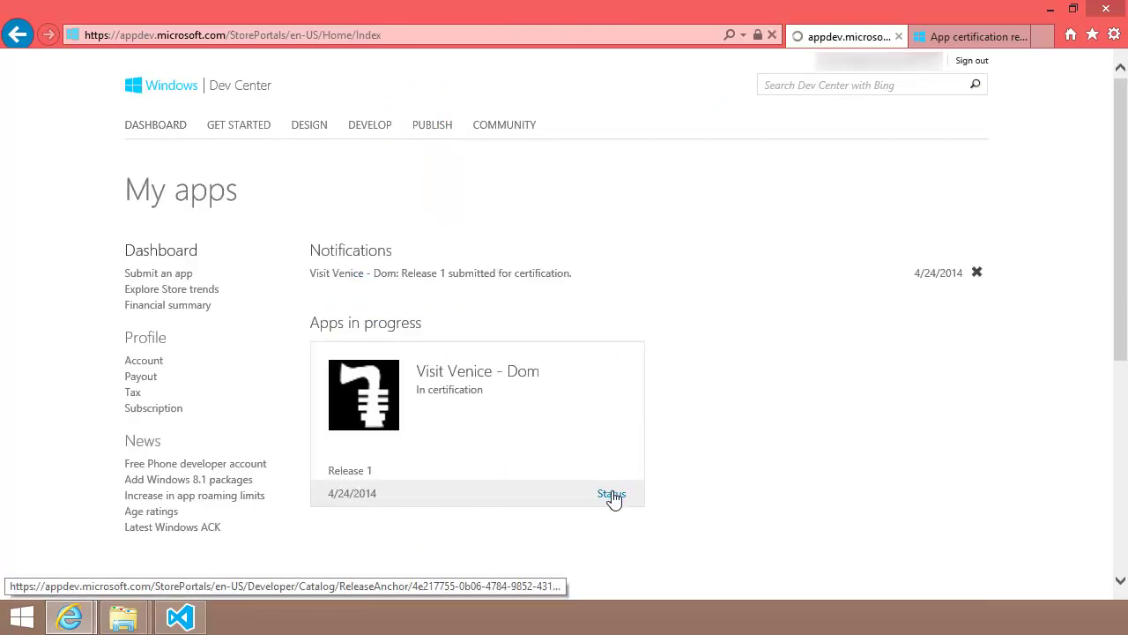